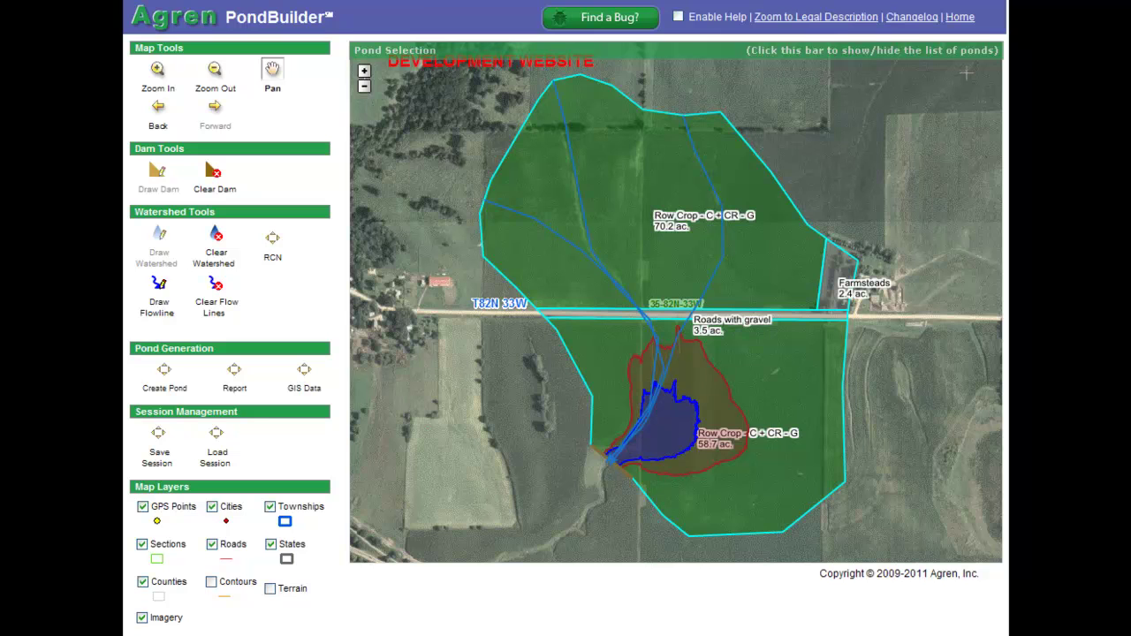
Show the list of generated ponds to examine their sizes and base costs, then hide it to return to the map
left_click(968, 53)
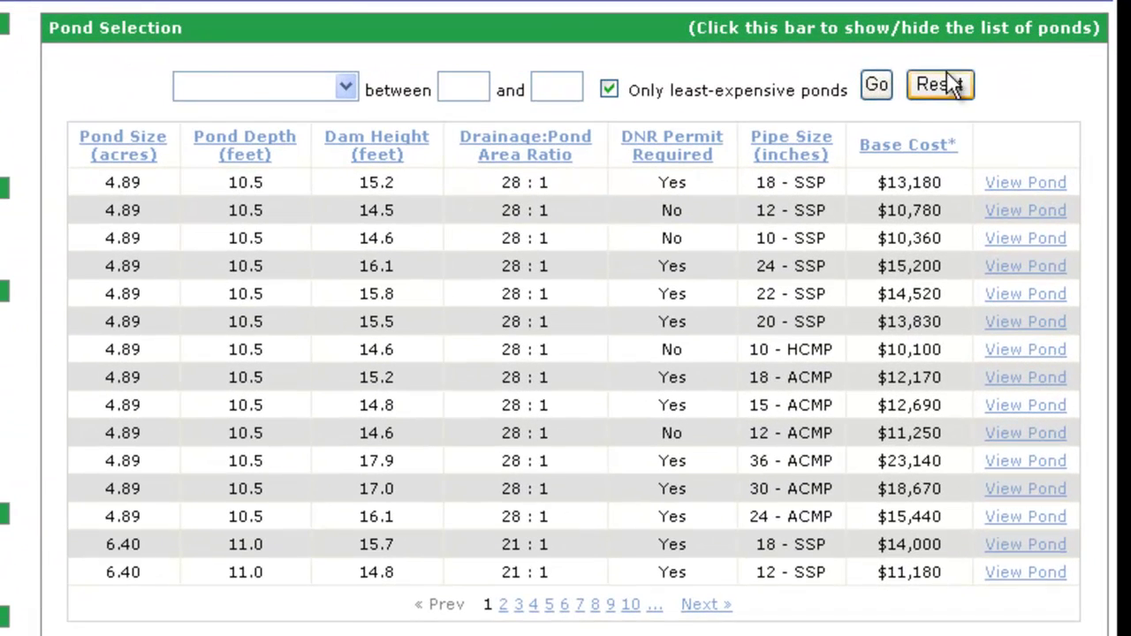
left_click(1040, 39)
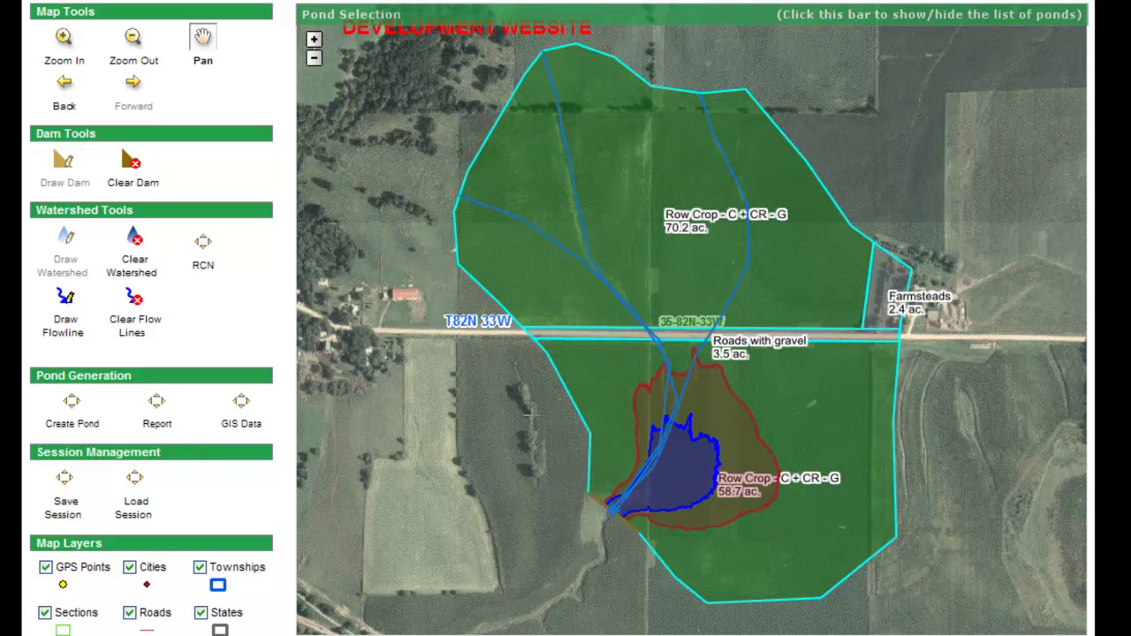
left_click(1000, 19)
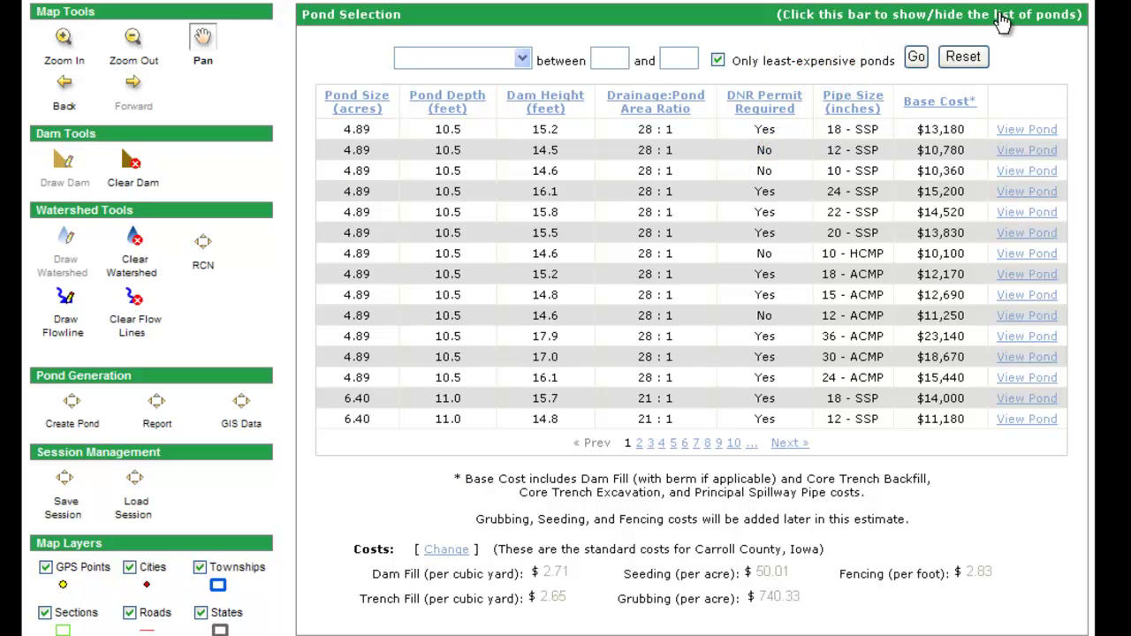
left_click(1000, 19)
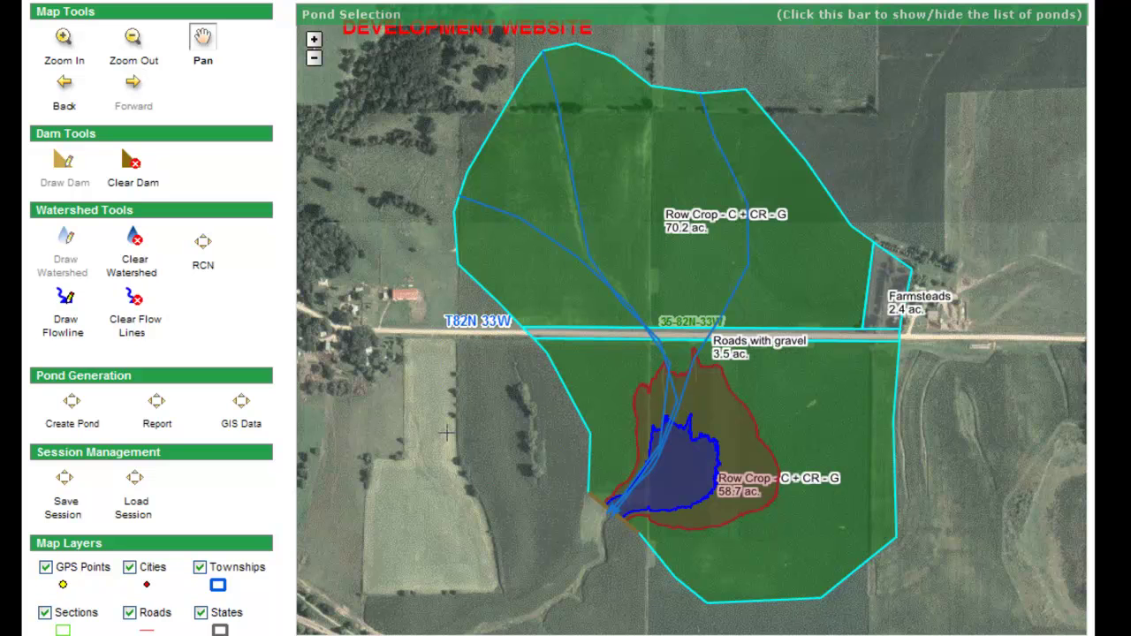
Create the landowner and planner reports with fencing required set to 2000 feet and all report sections included, and open the resulting PDF
left_click(157, 405)
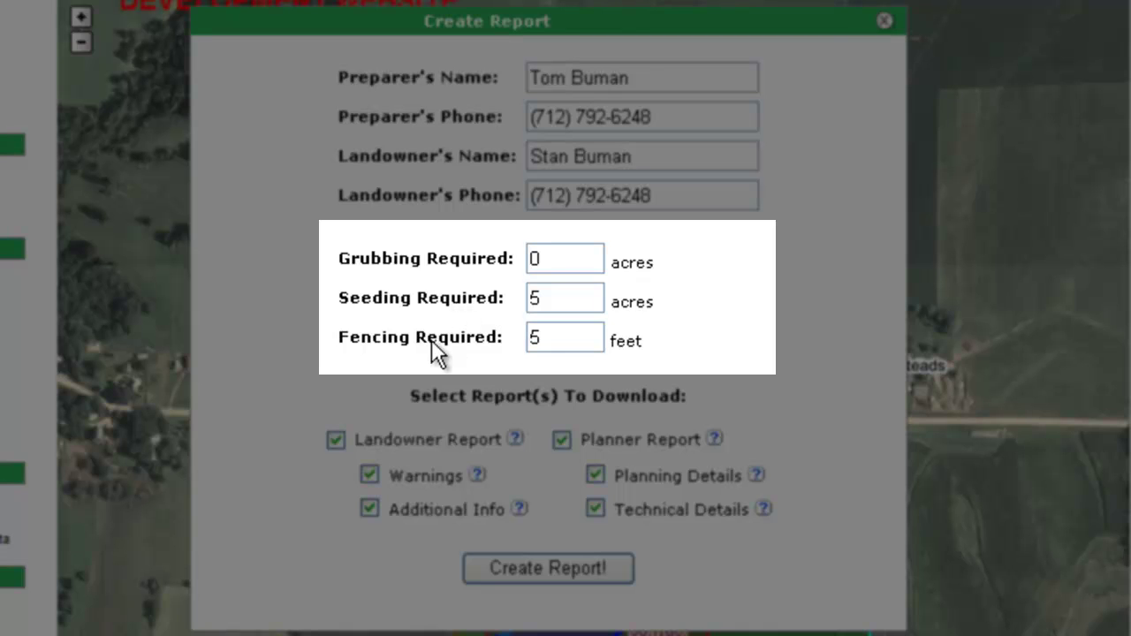
left_click_drag(553, 336, 511, 337)
type("2000")
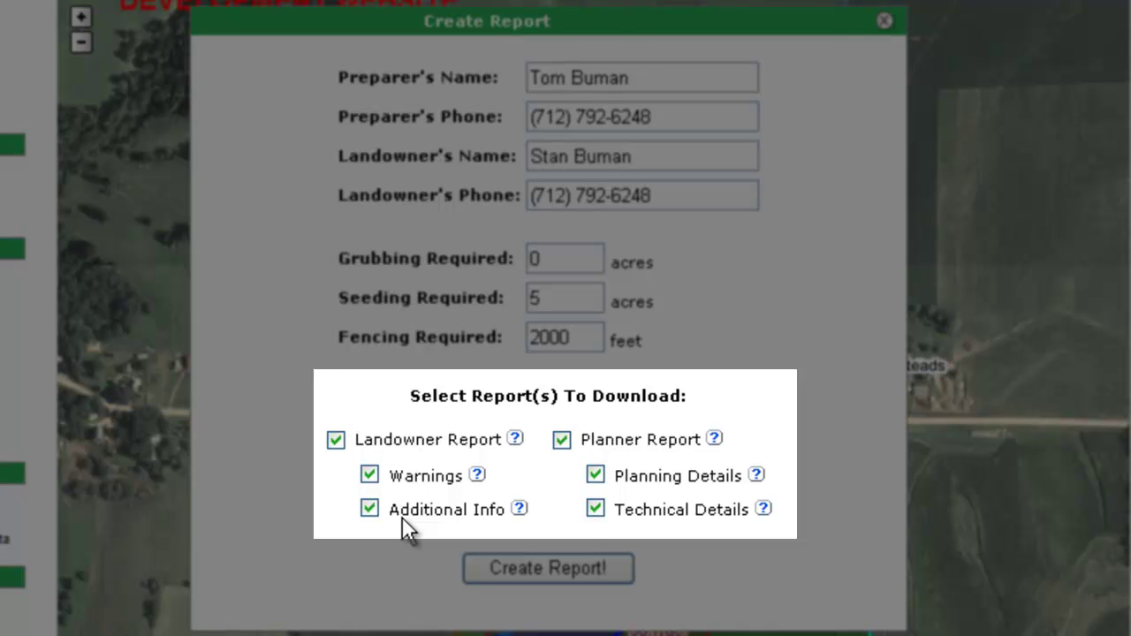
left_click(369, 509)
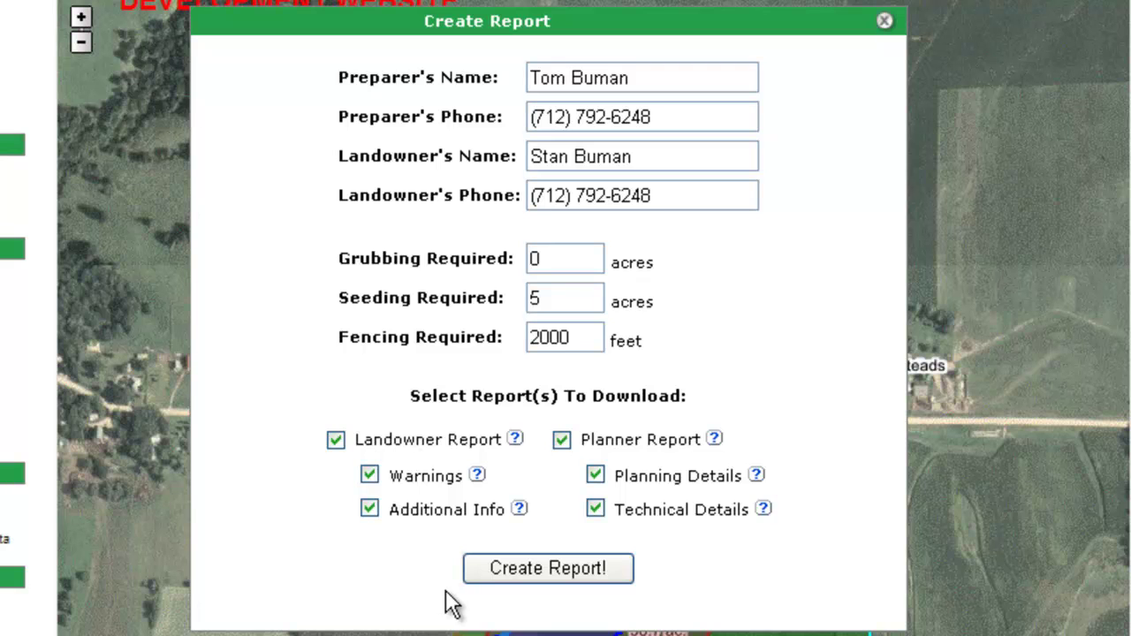
left_click(531, 568)
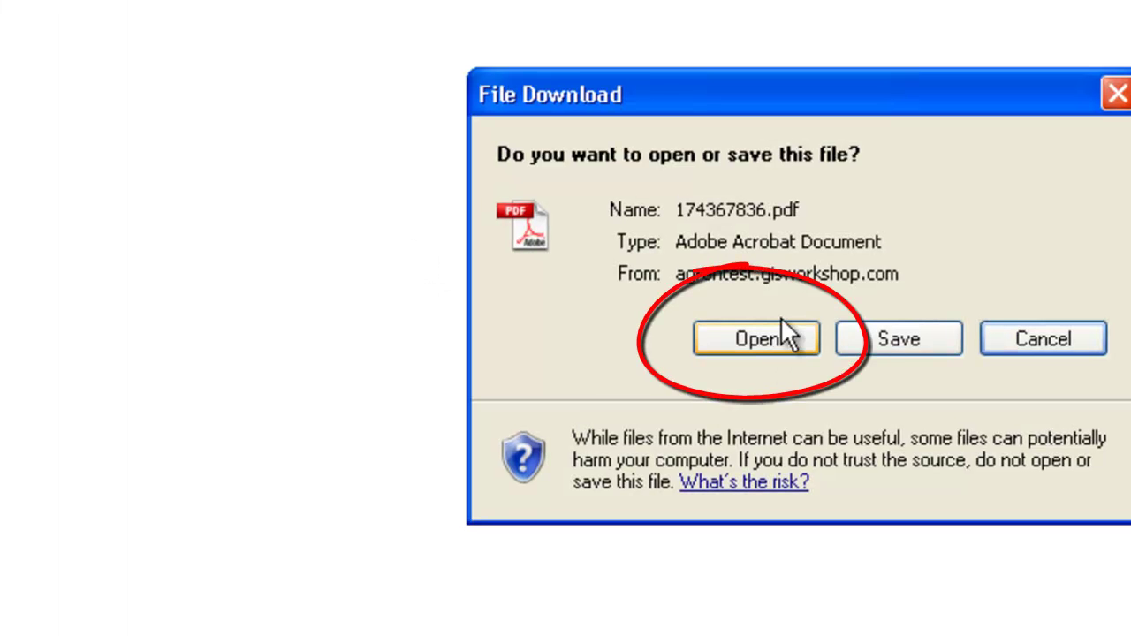
left_click(780, 335)
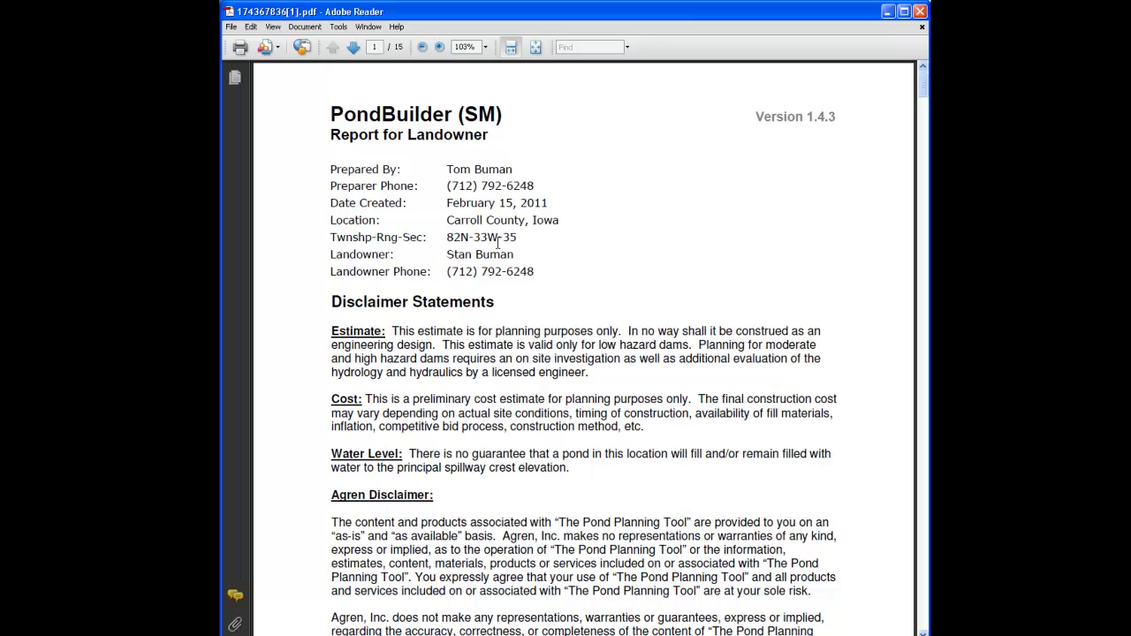
Examine the landowner report's disclaimer statements, aerial view of the pond, and information and estimated cost table
scroll(540, 281, "down", 1)
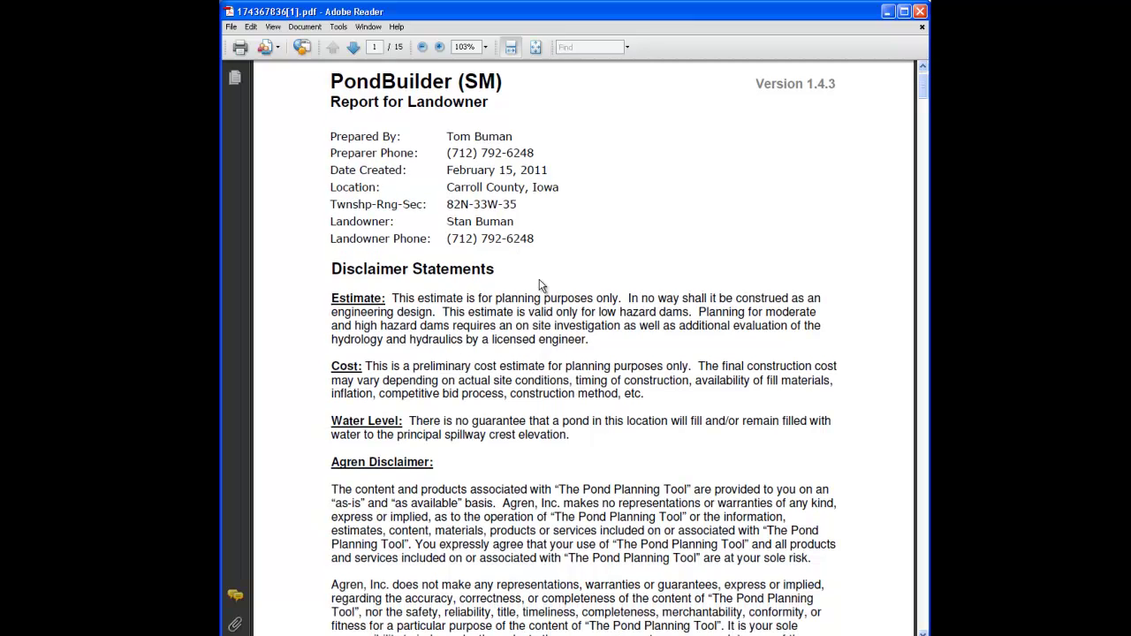
scroll(542, 285, "down", 4)
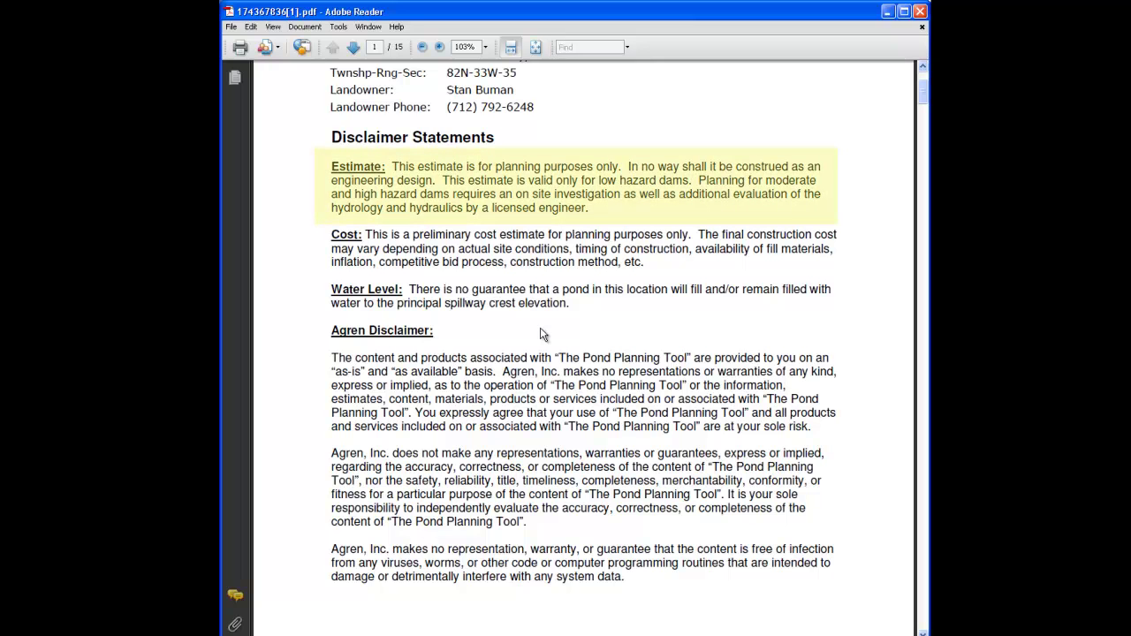
scroll(542, 334, "down", 3)
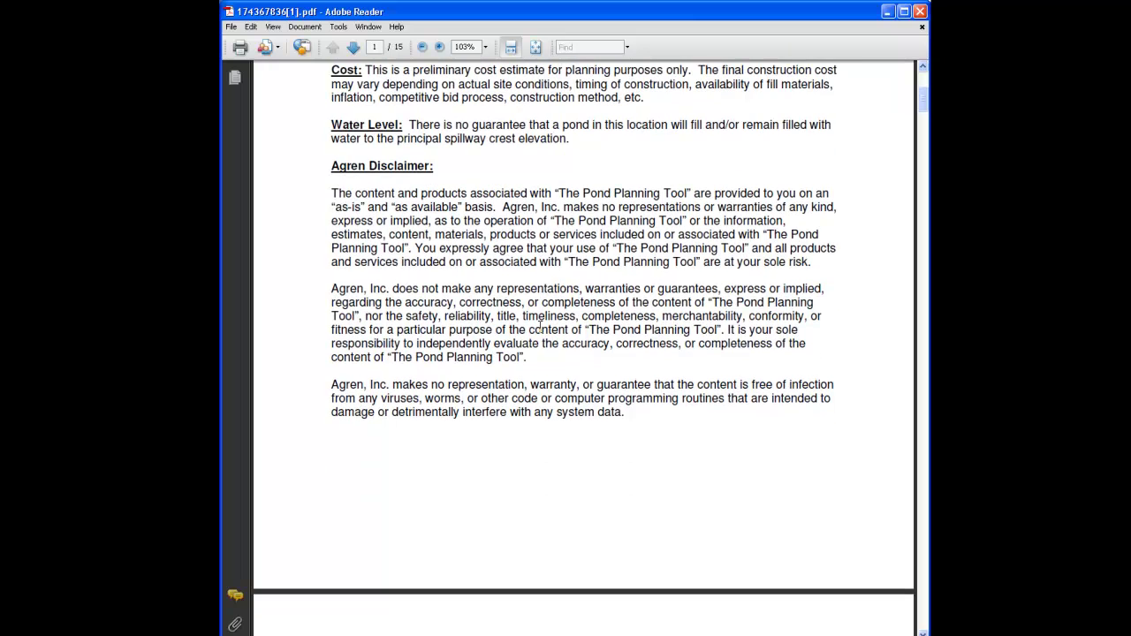
scroll(541, 326, "down", 8)
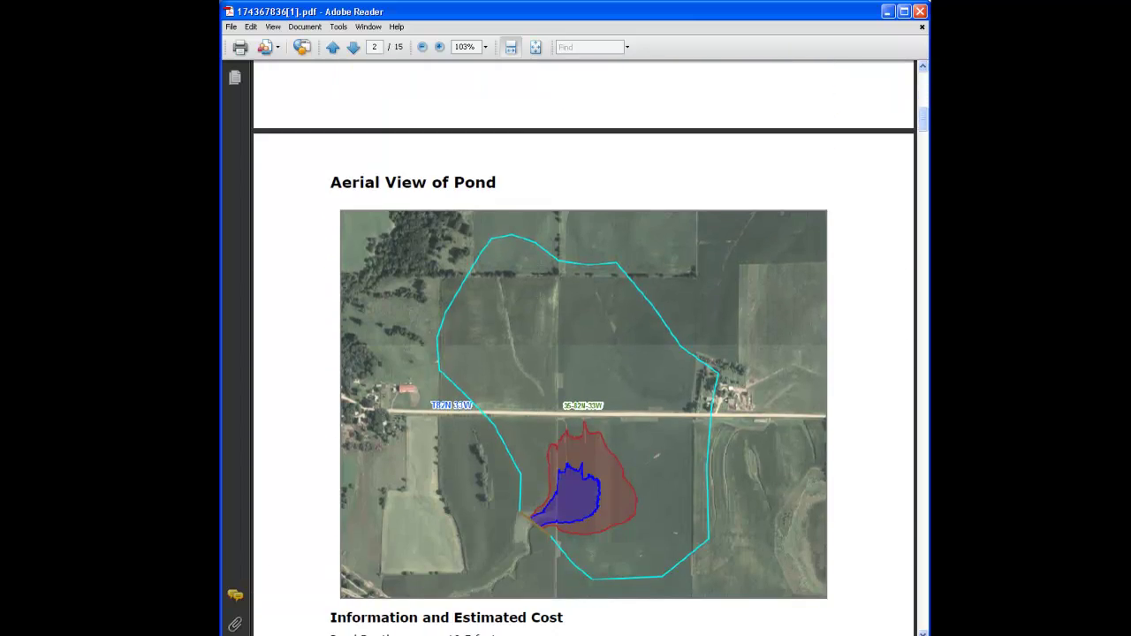
scroll(538, 329, "down", 1)
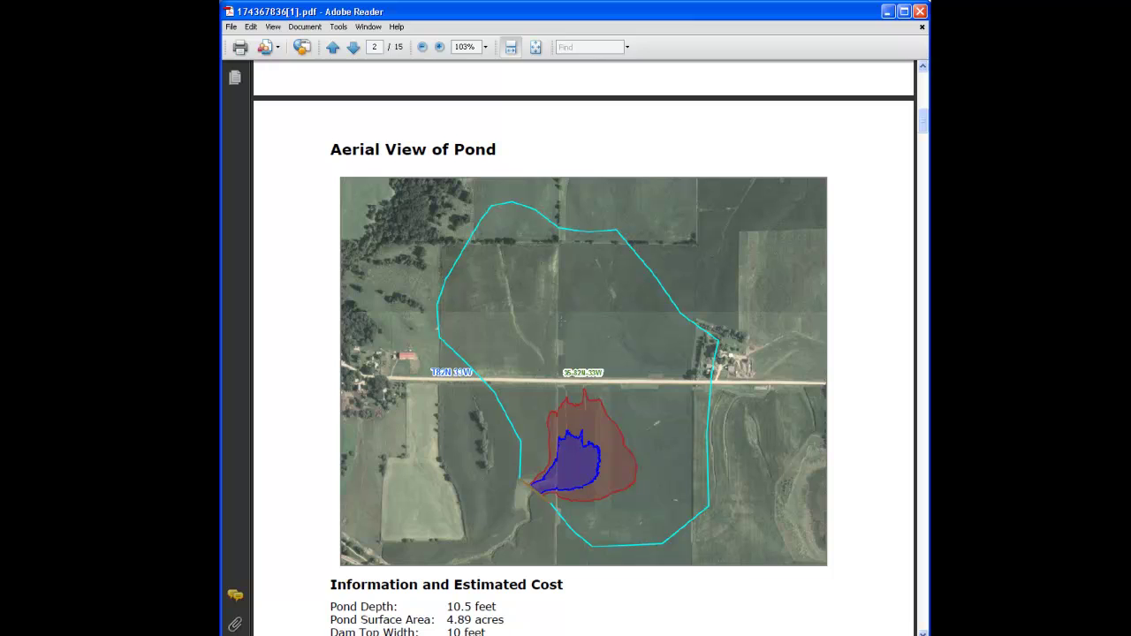
scroll(584, 349, "down", 1)
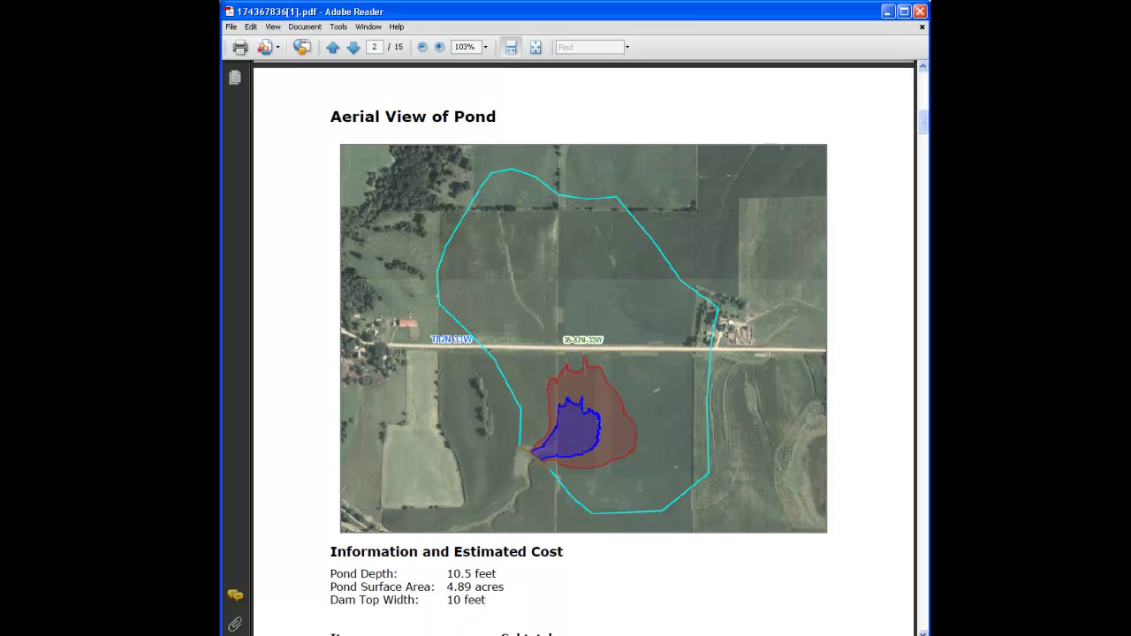
scroll(566, 441, "down", 5)
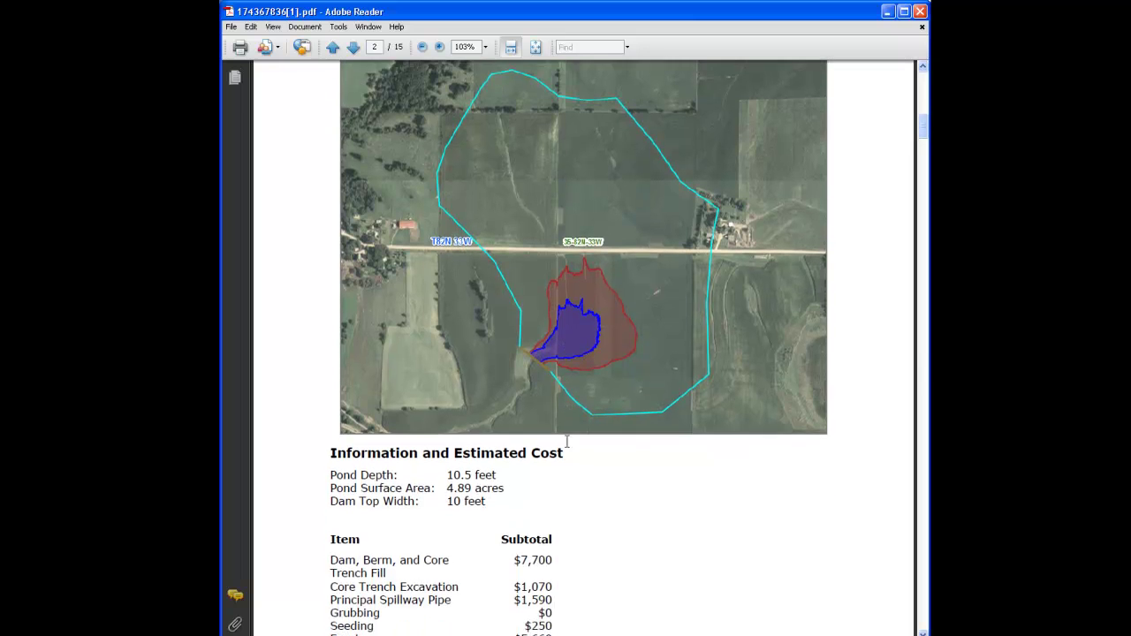
scroll(558, 434, "down", 9)
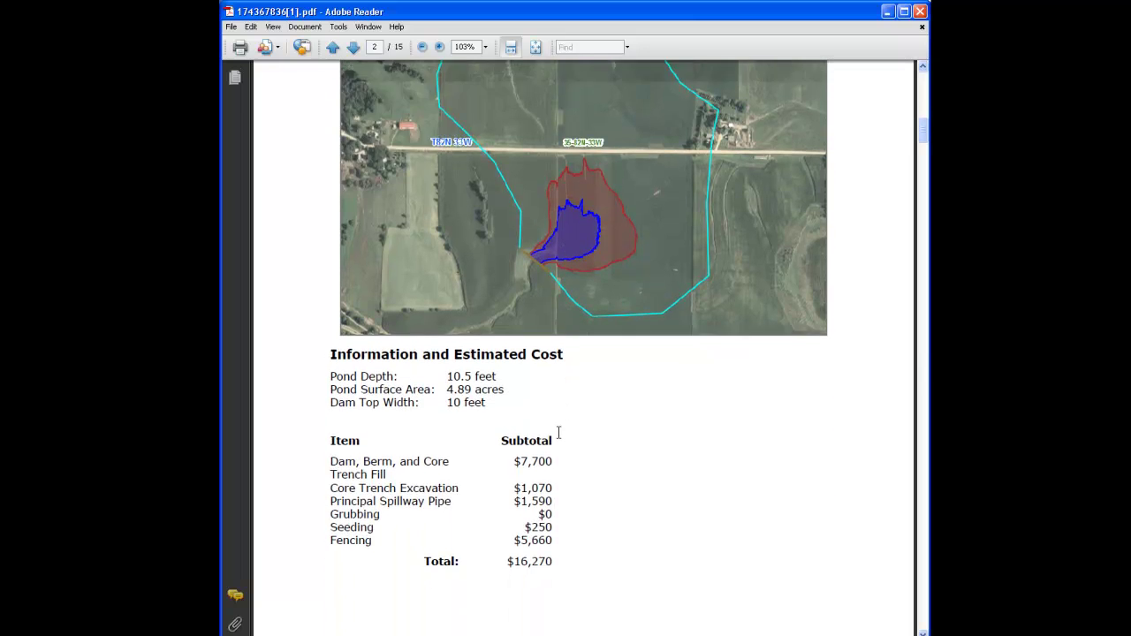
Read the landowner report's warnings, additional information links, and operations and maintenance guidance
scroll(559, 440, "down", 9)
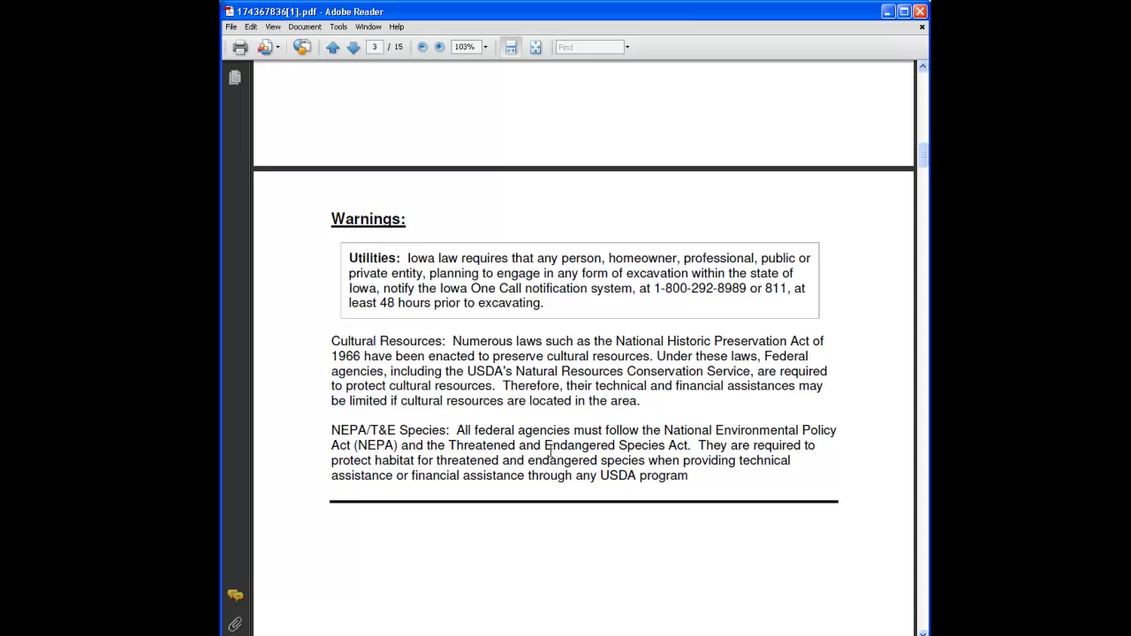
scroll(575, 458, "down", 1)
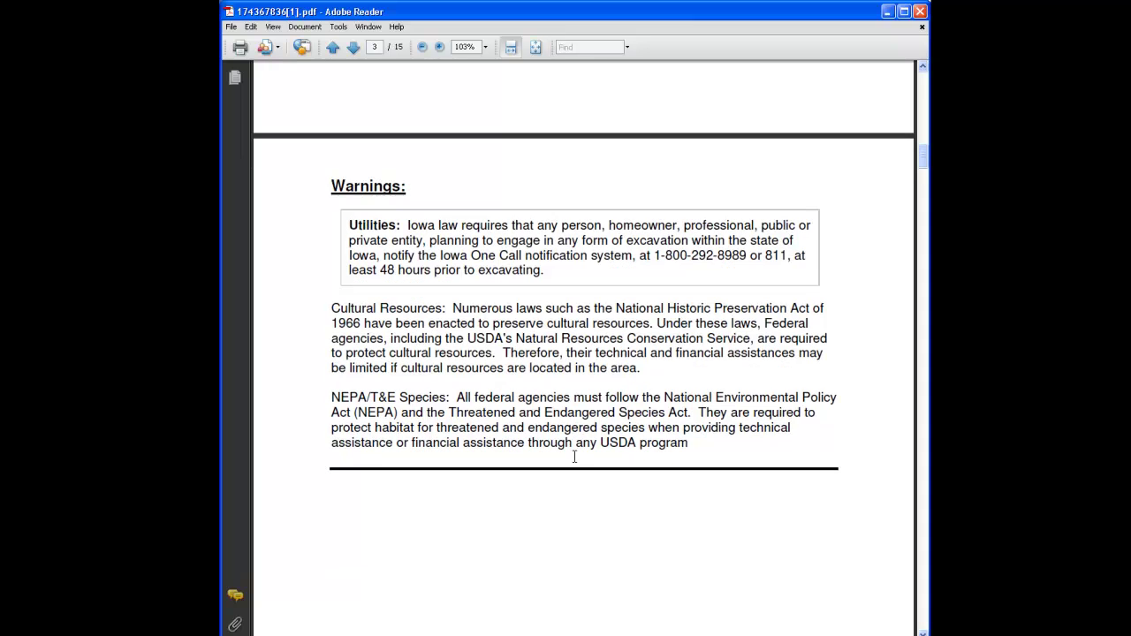
scroll(575, 477, "down", 10)
scroll(575, 477, "down", 12)
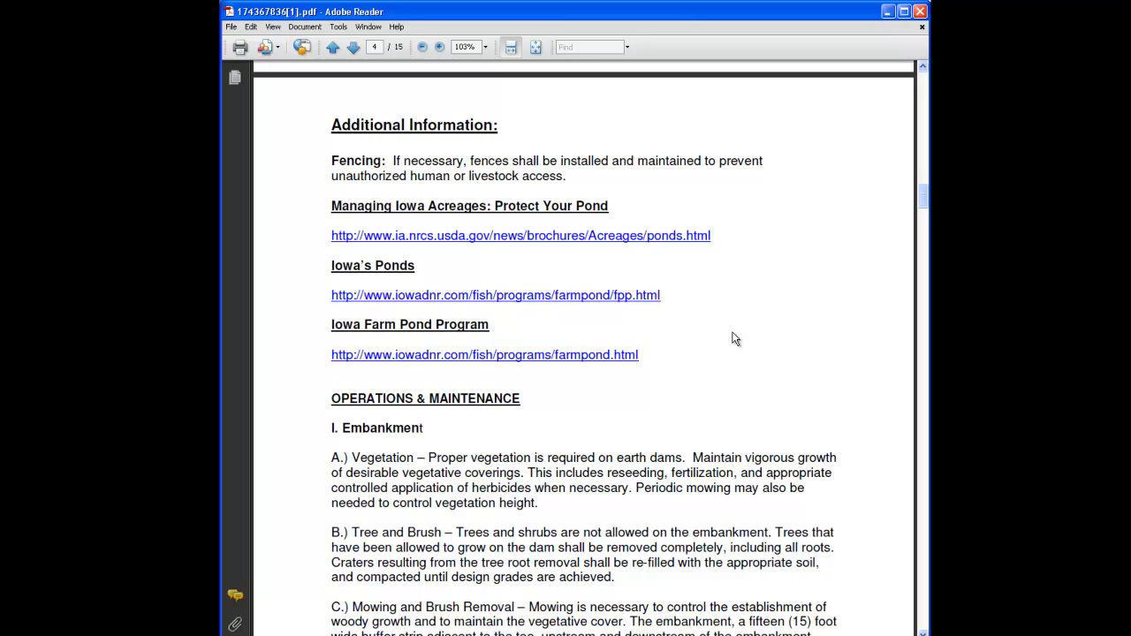
scroll(730, 338, "down", 1)
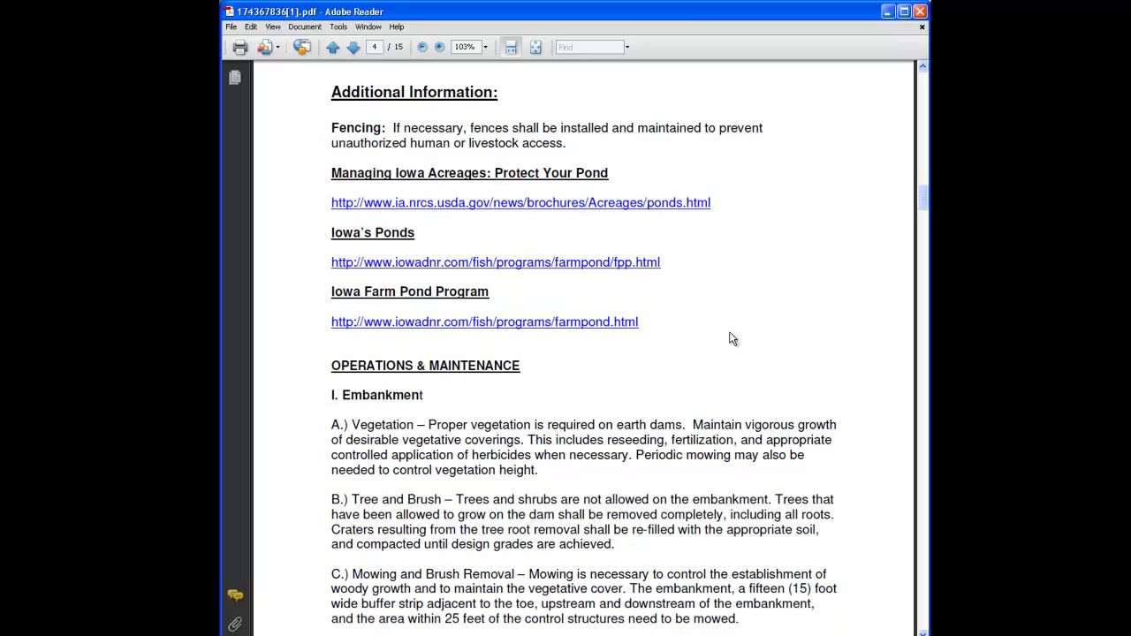
scroll(730, 338, "down", 6)
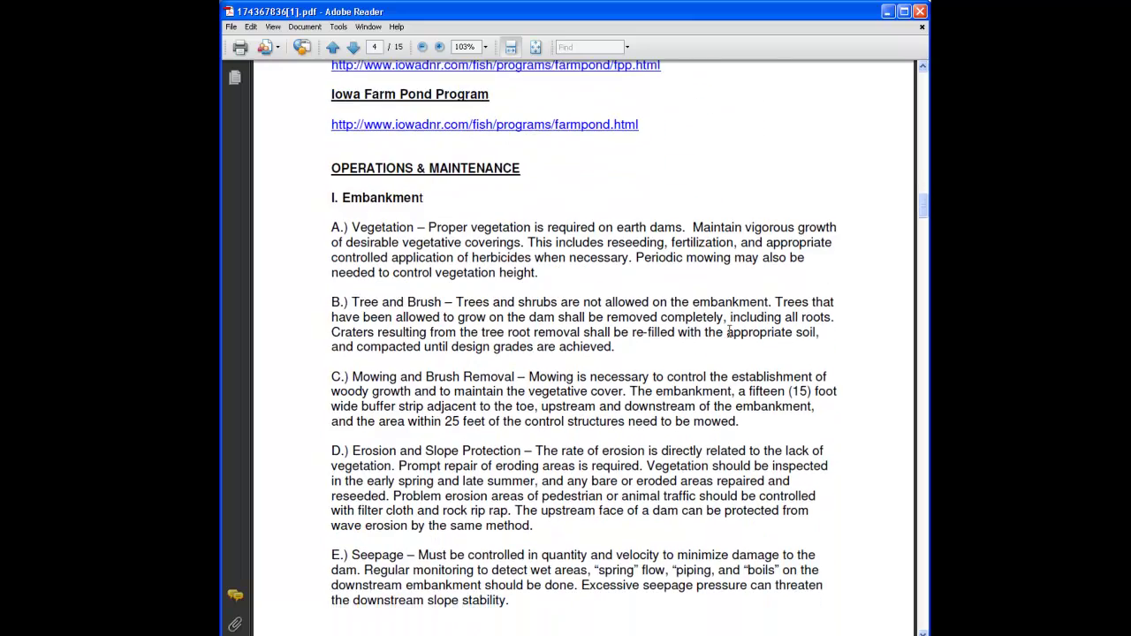
scroll(730, 331, "down", 20)
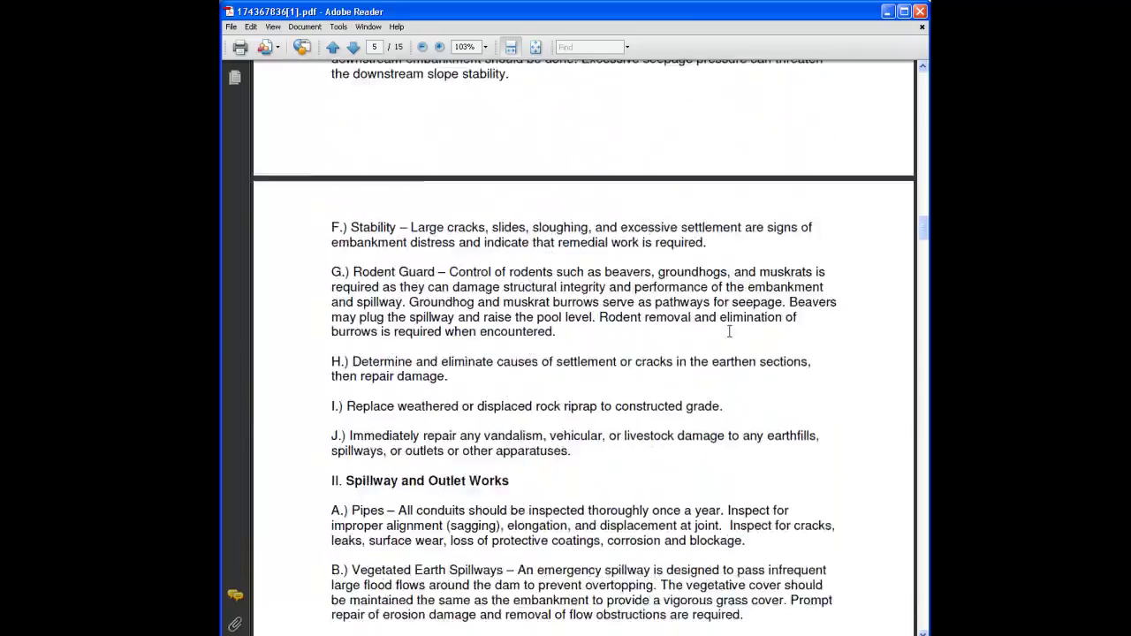
Review the conservation planner report from its header and disclaimers through the aerial view to the itemized cost estimate
scroll(729, 332, "down", 20)
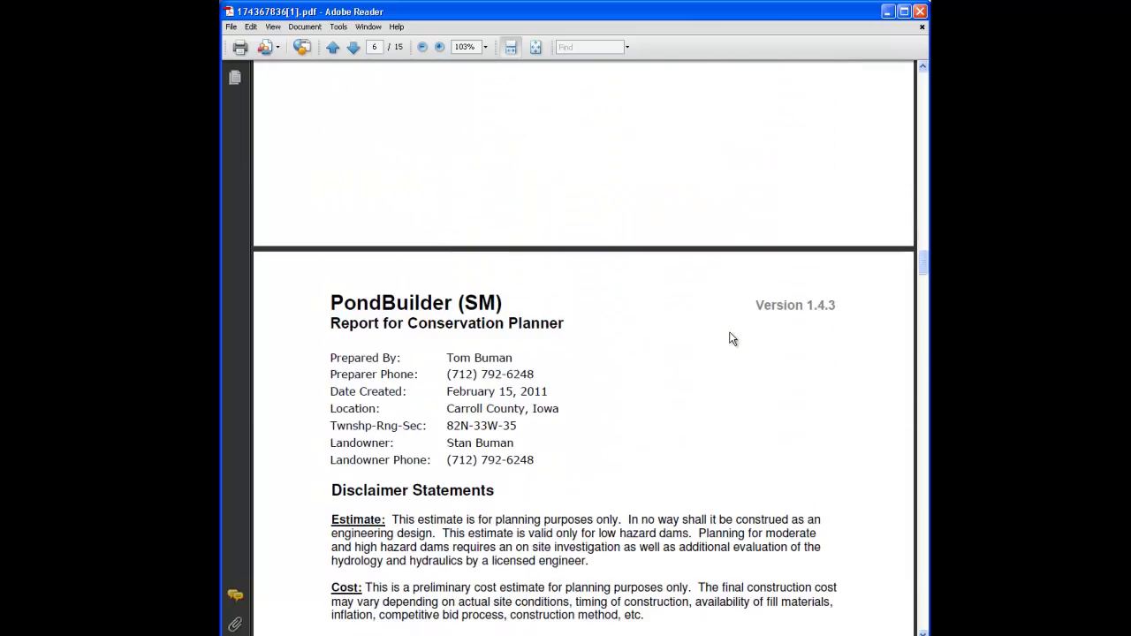
scroll(730, 338, "down", 6)
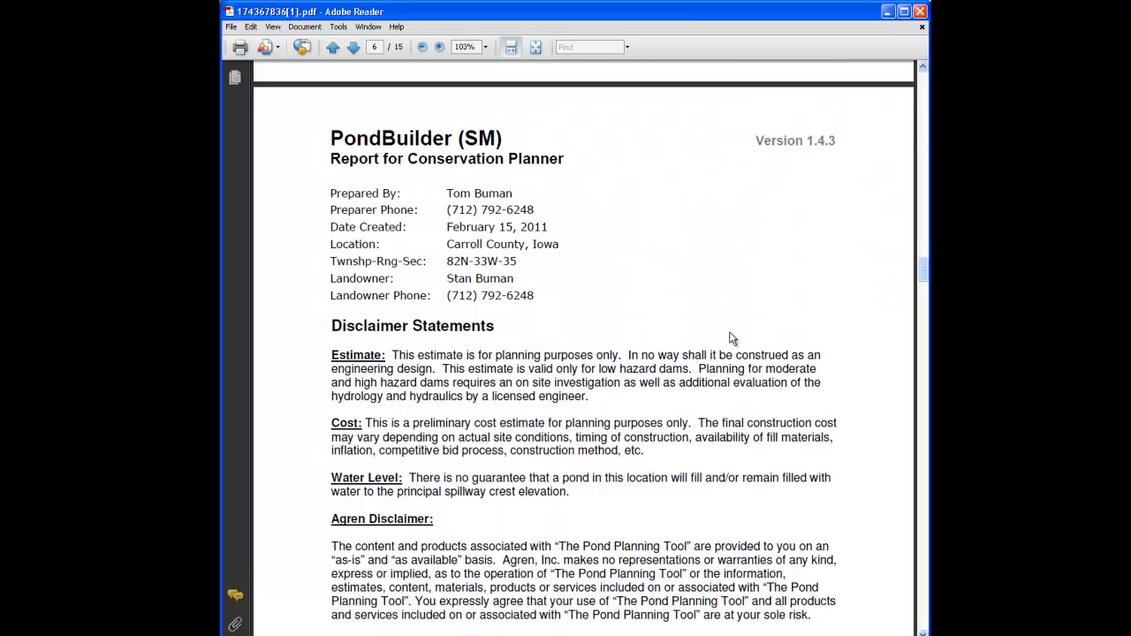
scroll(729, 331, "down", 20)
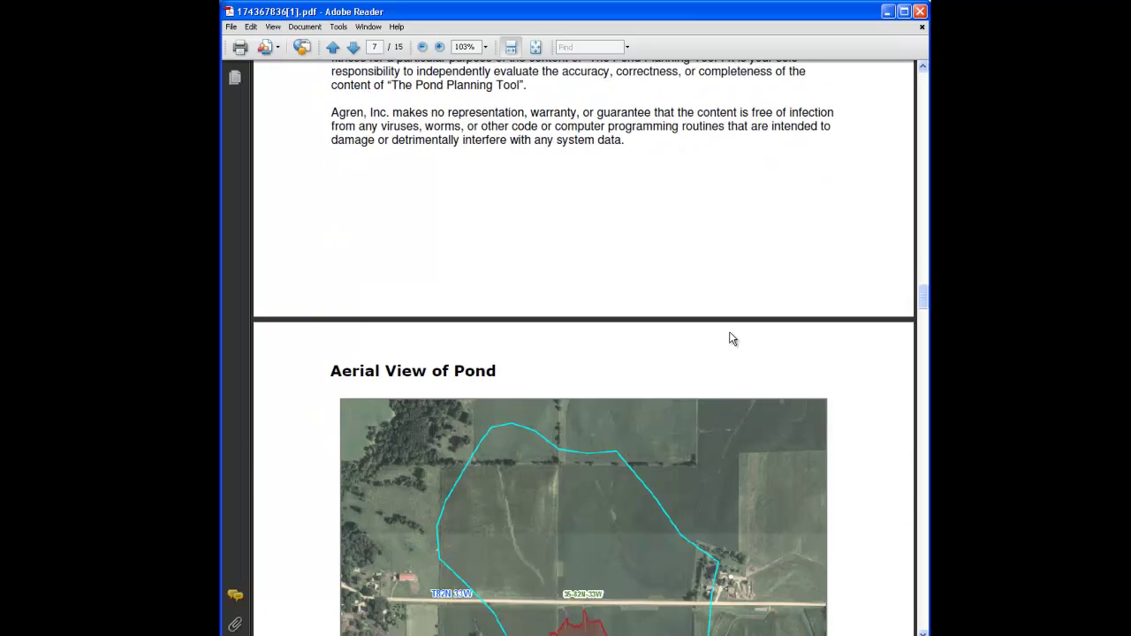
scroll(584, 348, "down", 7)
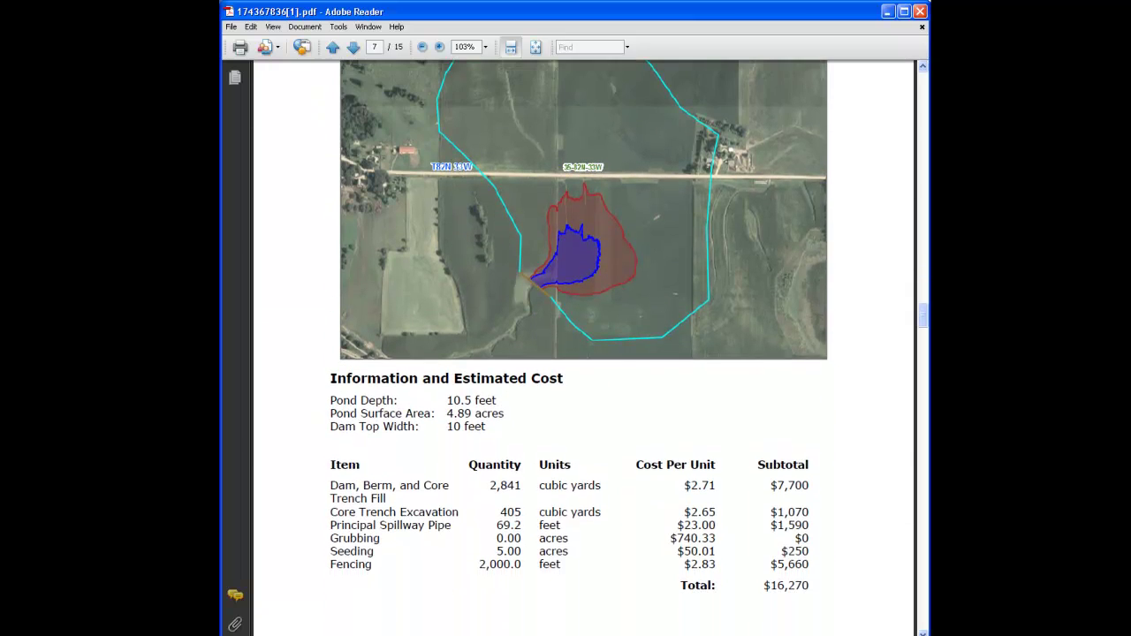
scroll(566, 446, "down", 2)
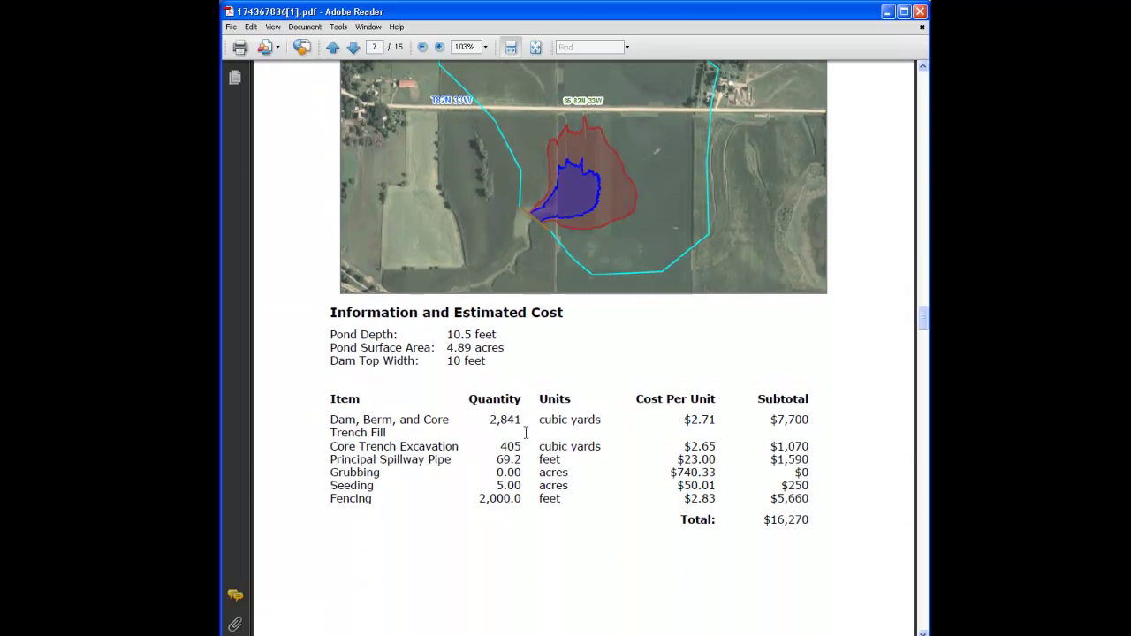
Examine the planner report's pond planning details, dam cross-section, earthwork dimensions and estimated runoff curve number worksheet
scroll(526, 433, "down", 15)
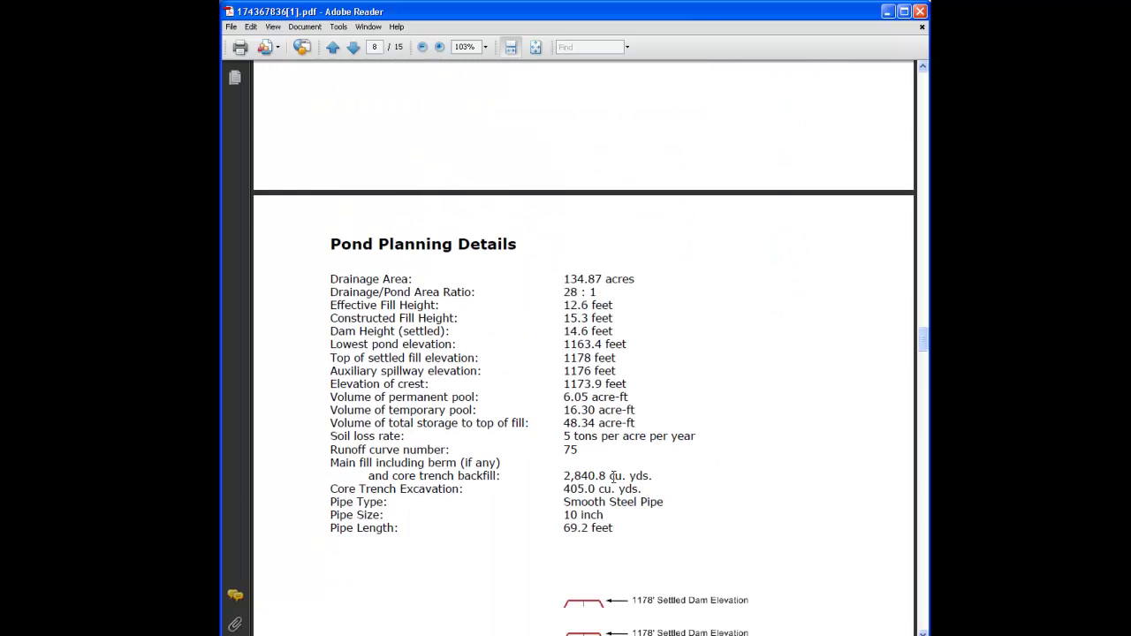
scroll(613, 476, "down", 2)
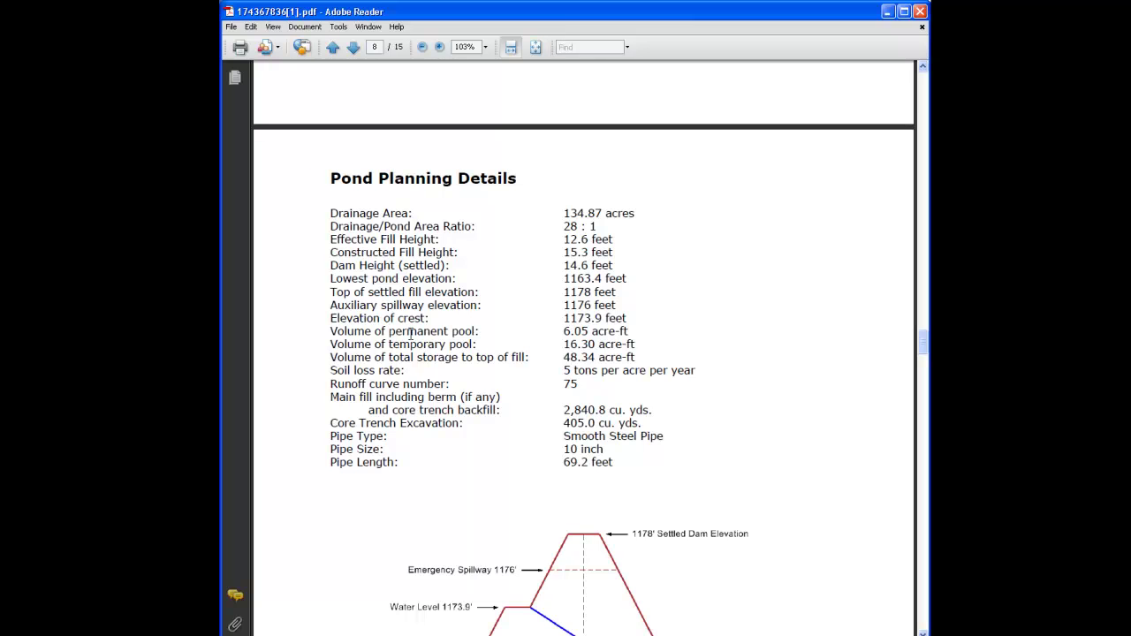
scroll(449, 390, "down", 1)
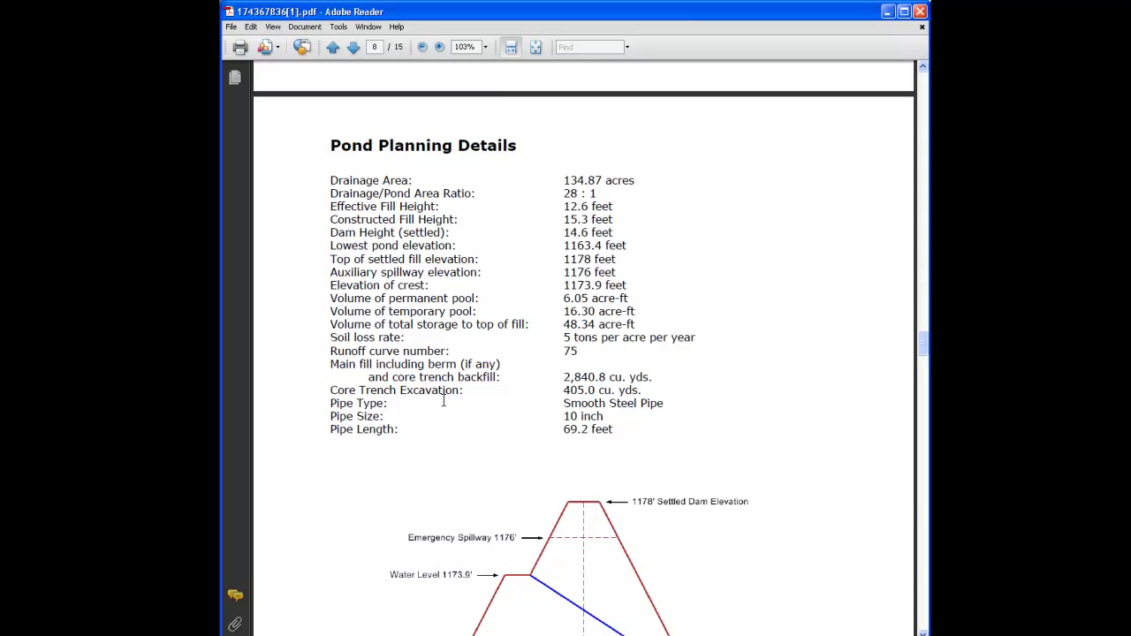
scroll(444, 402, "down", 5)
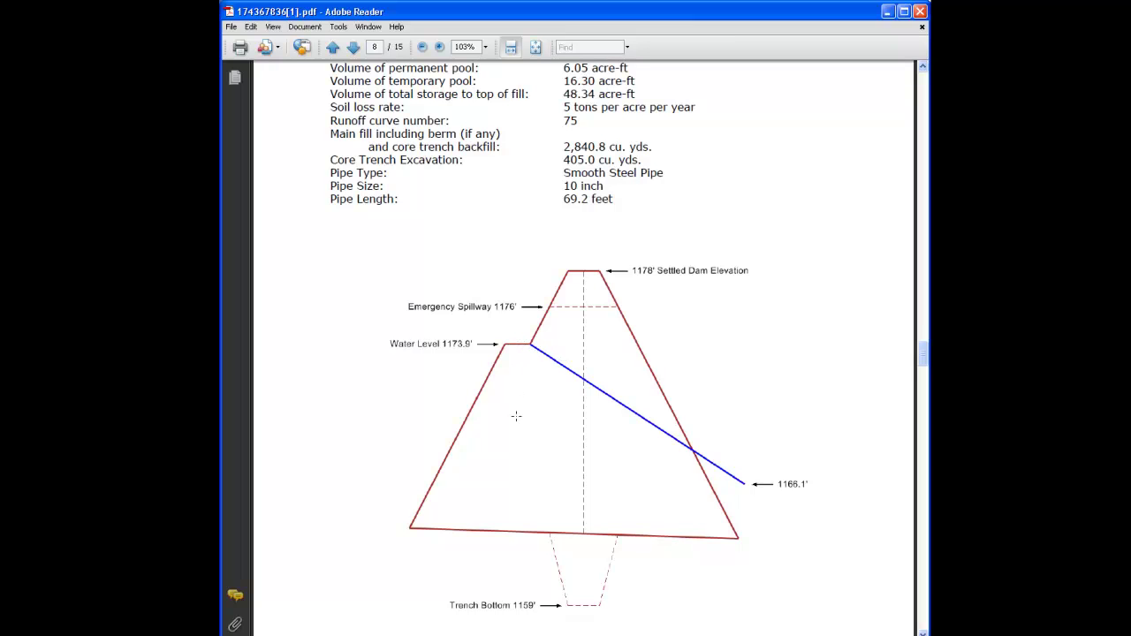
scroll(516, 416, "down", 11)
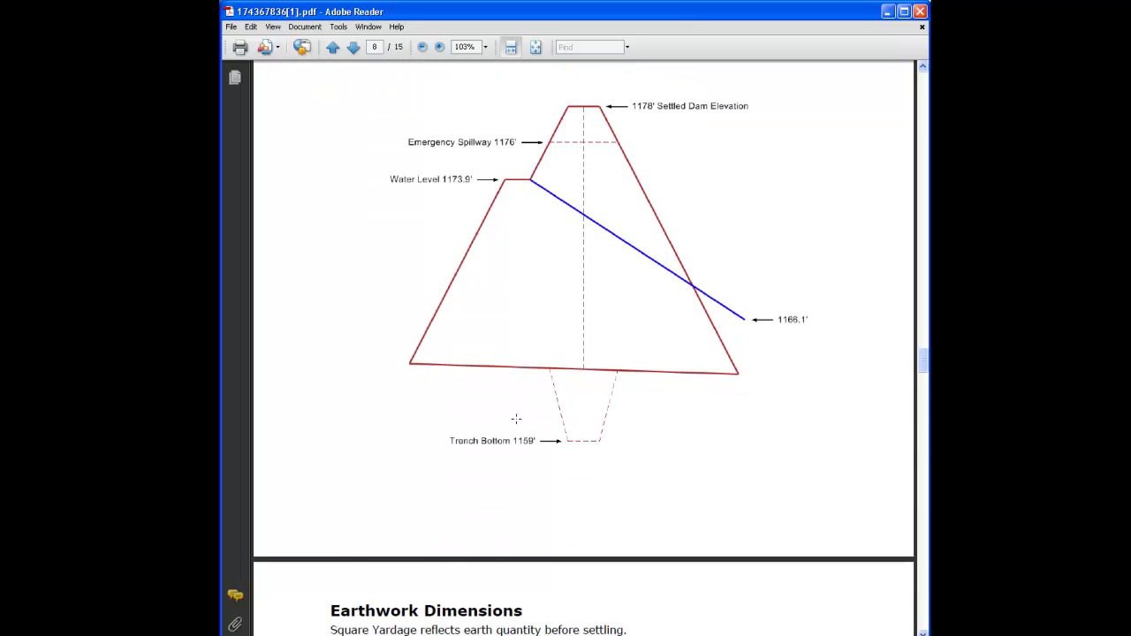
scroll(517, 424, "down", 10)
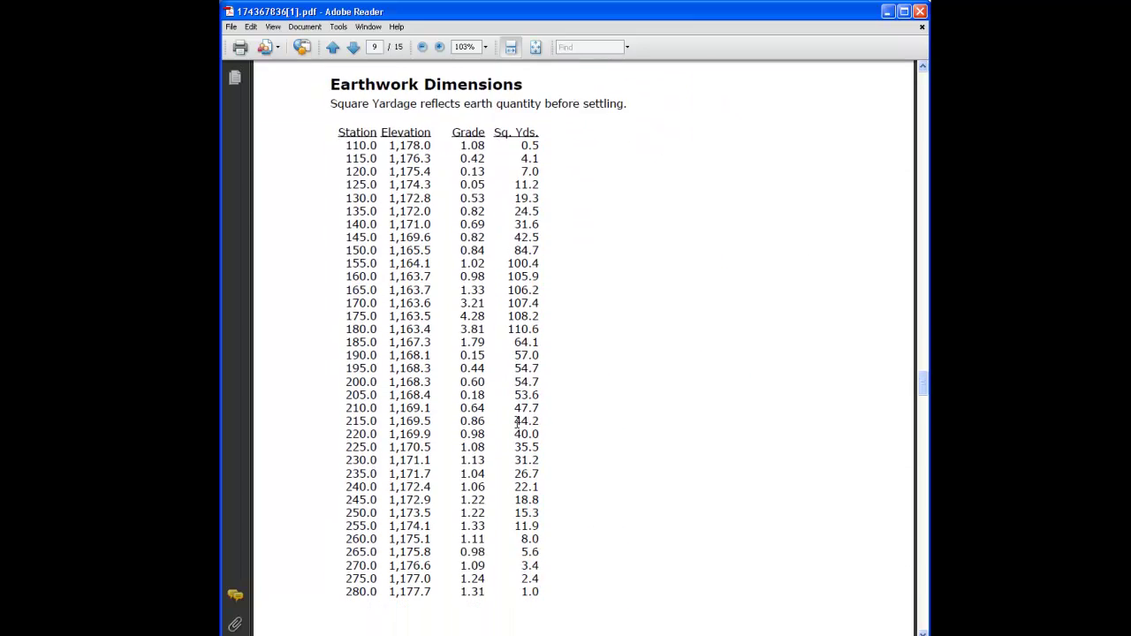
scroll(520, 429, "down", 10)
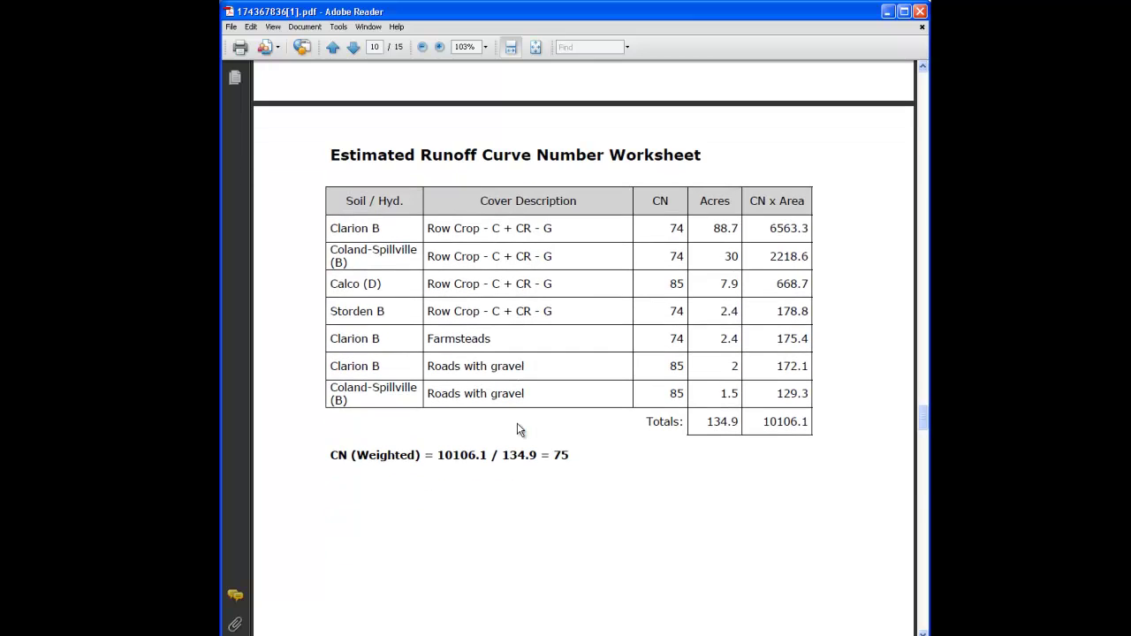
Read the planner report's technical calculations from minimum pond volume through peak discharge, dam height and pipe flow to storage volume
scroll(519, 431, "down", 15)
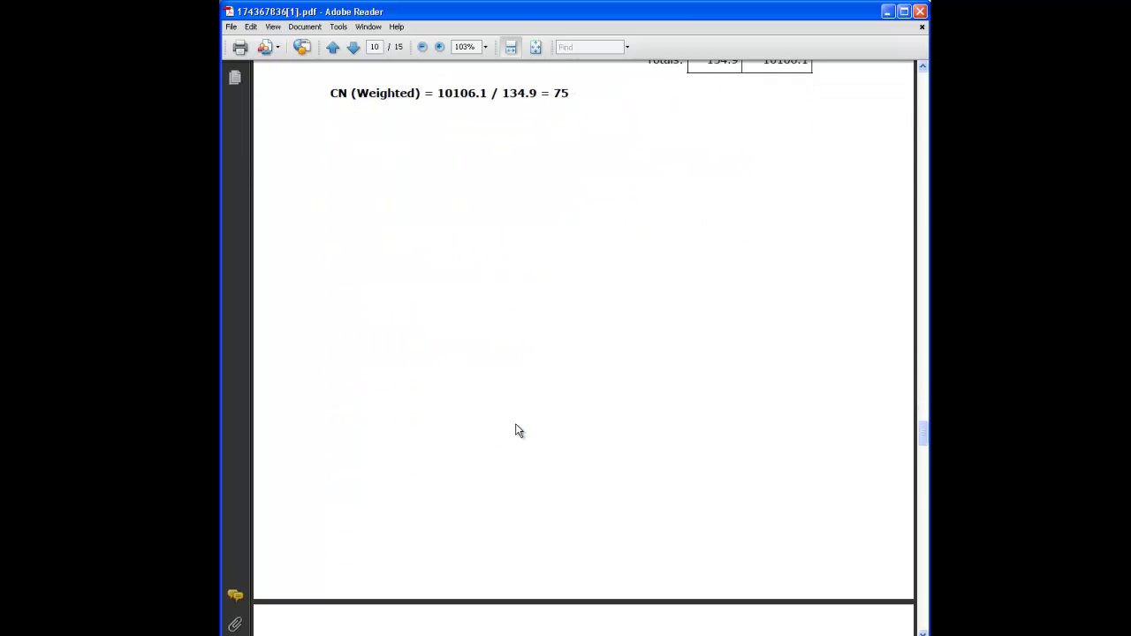
scroll(515, 422, "down", 9)
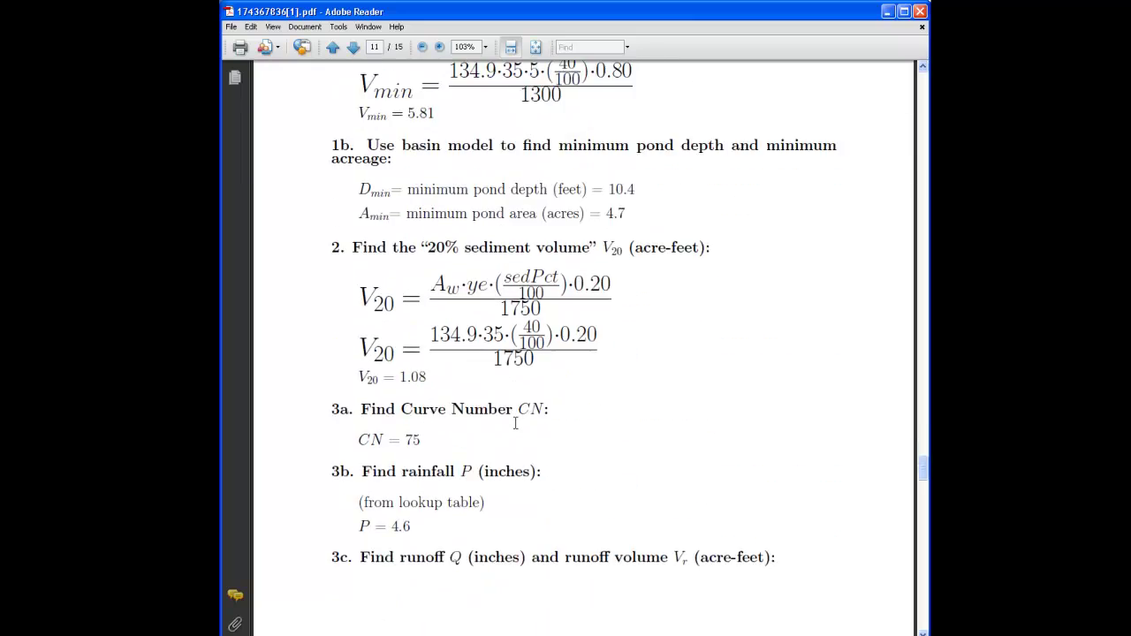
scroll(515, 423, "down", 20)
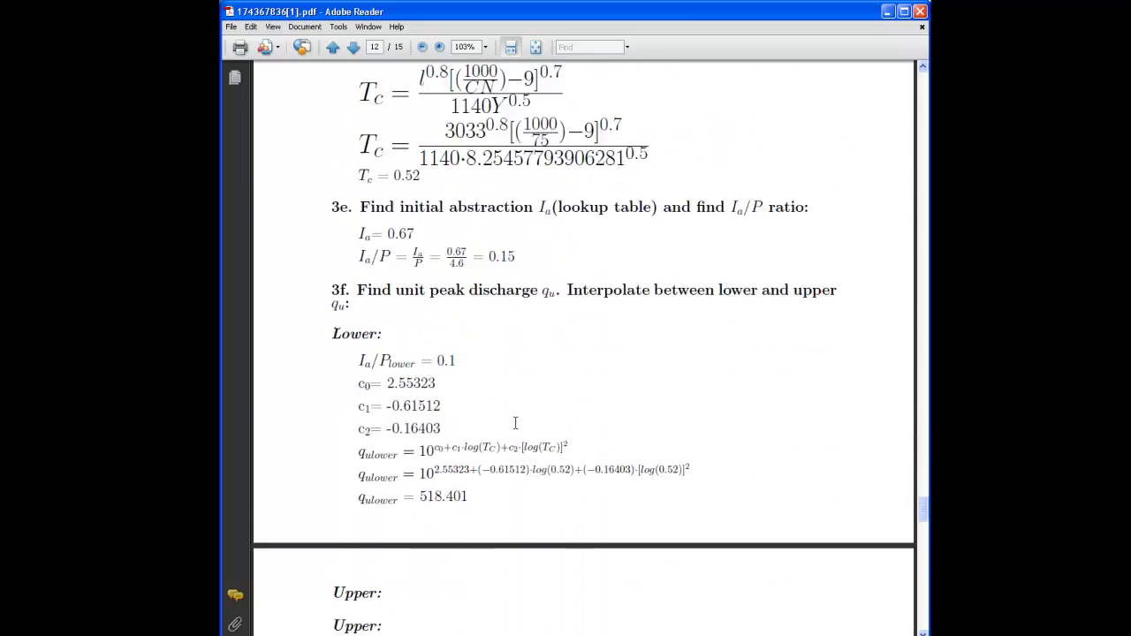
scroll(515, 423, "down", 15)
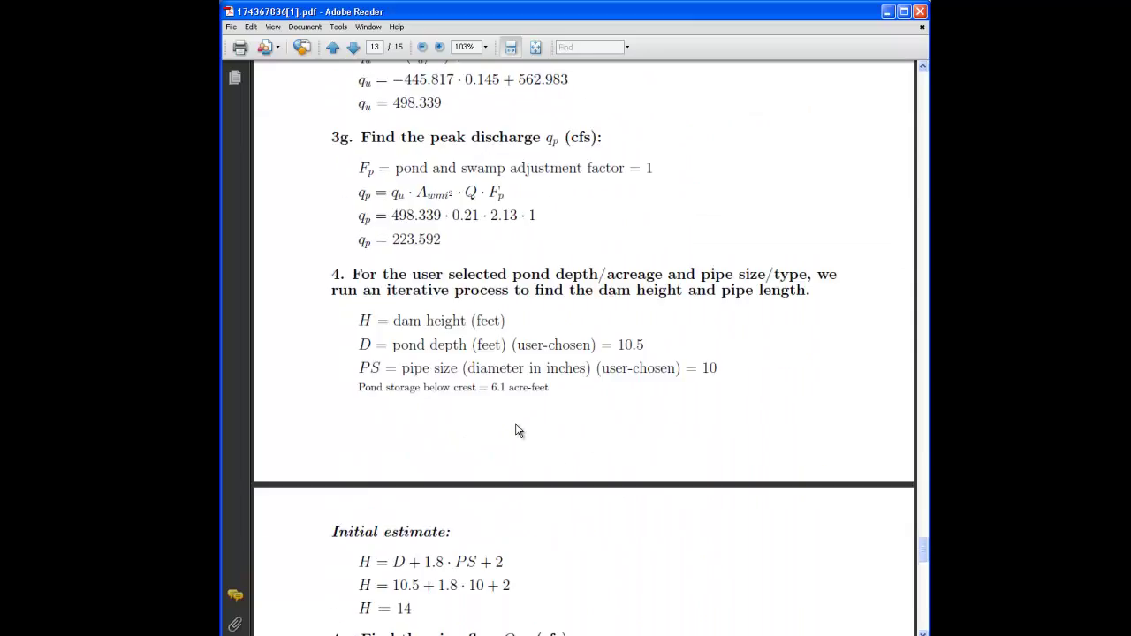
scroll(515, 423, "down", 8)
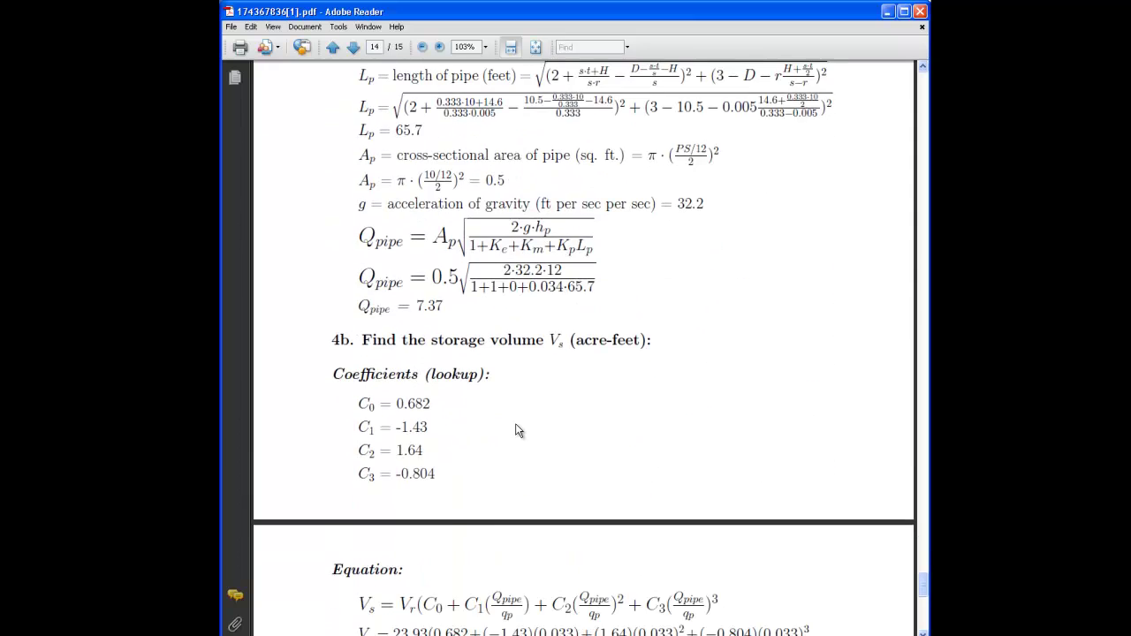
Review the technical calculations in reverse, from pipe flow in 4a back to the minimum pond volume inputs in 1a
scroll(515, 423, "up", 5)
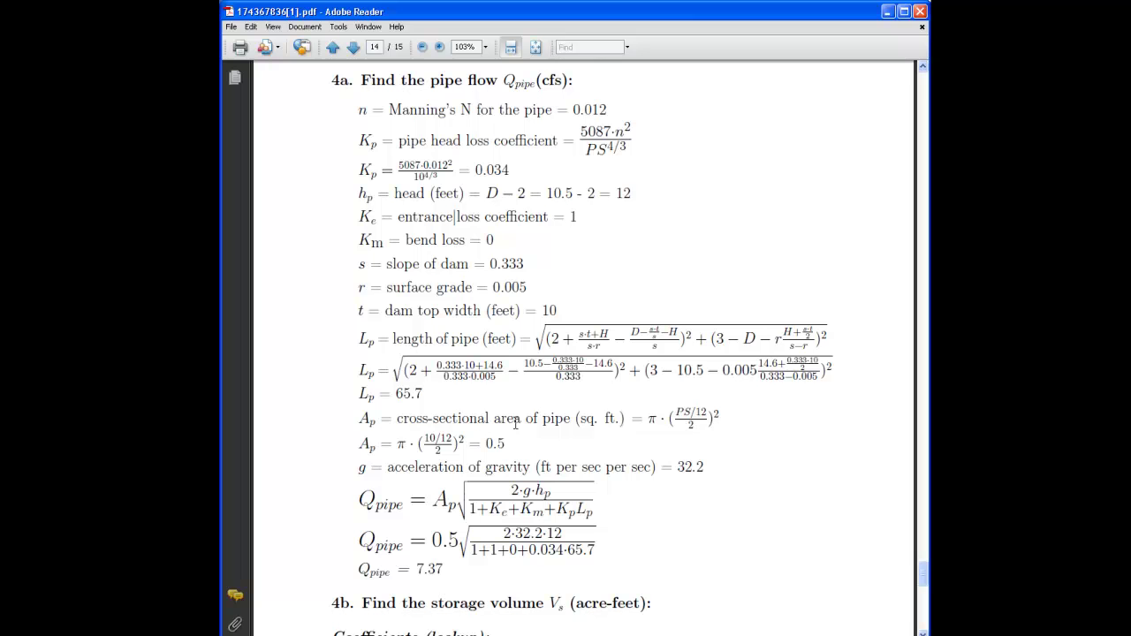
scroll(515, 423, "up", 10)
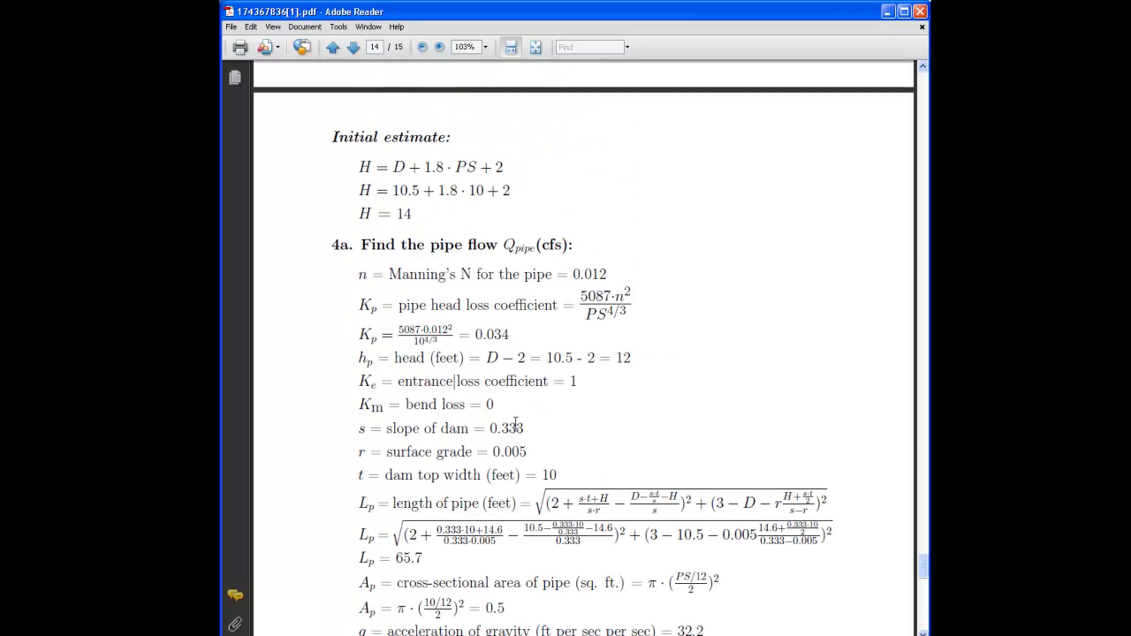
scroll(518, 431, "up", 15)
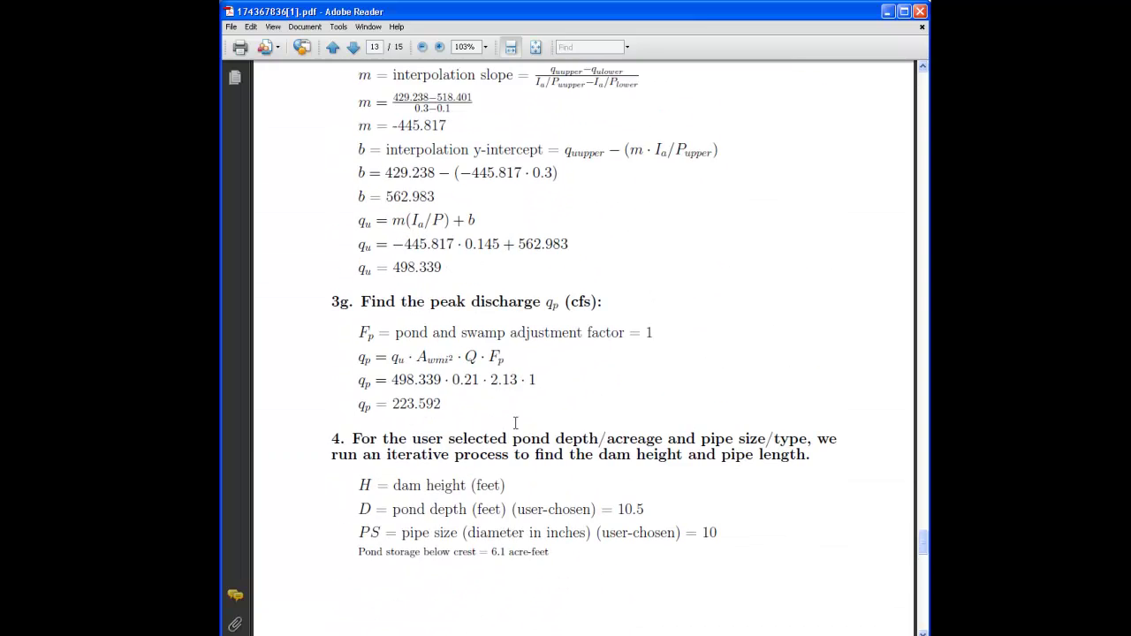
scroll(519, 430, "up", 13)
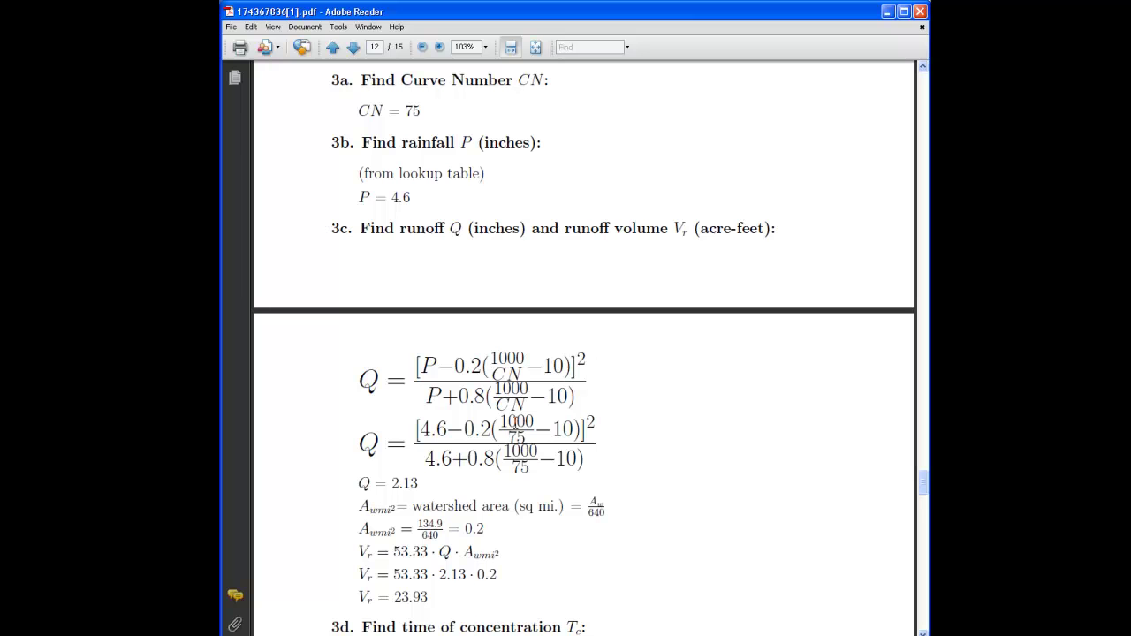
scroll(766, 451, "up", 9)
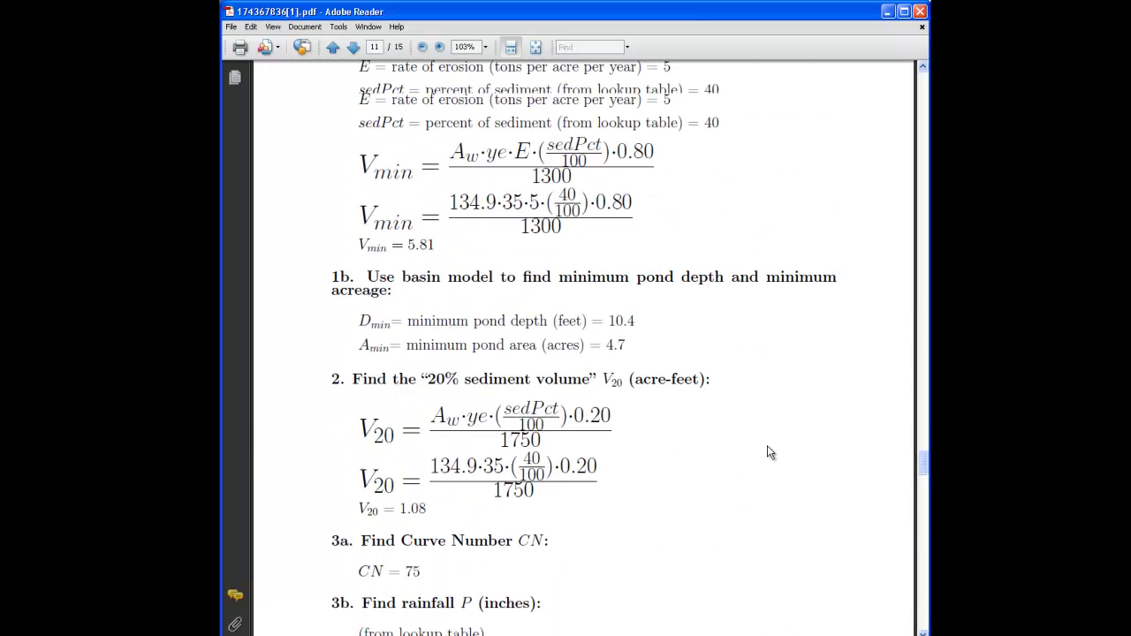
scroll(767, 448, "up", 3)
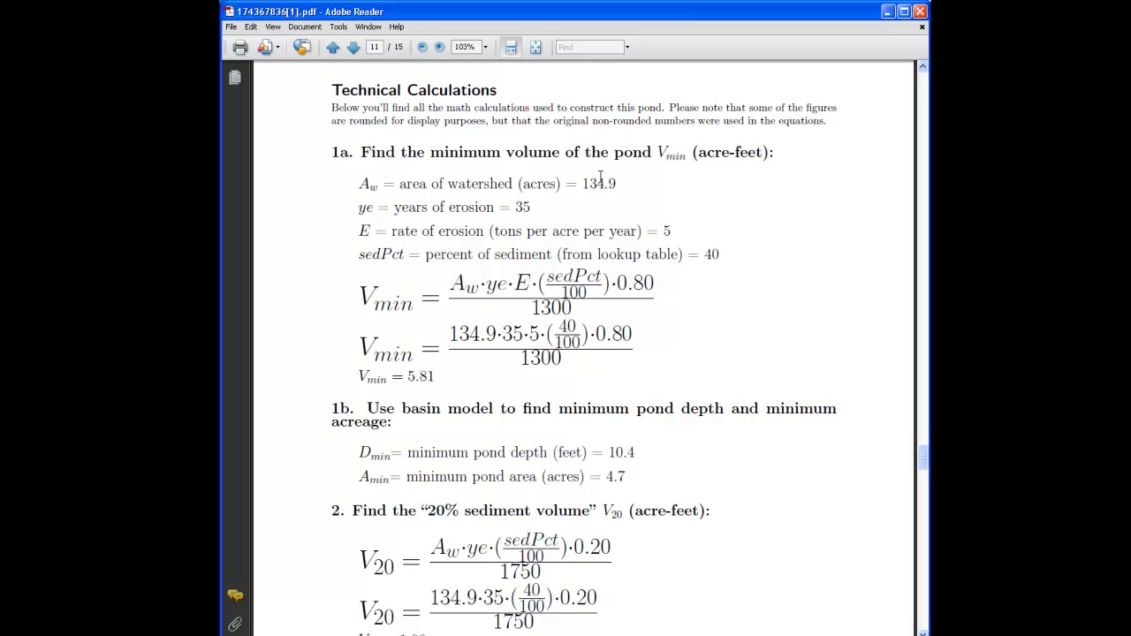
Revisit the runoff curve number worksheet and the earthwork table of station, elevation, grade and square yards
scroll(600, 181, "up", 10)
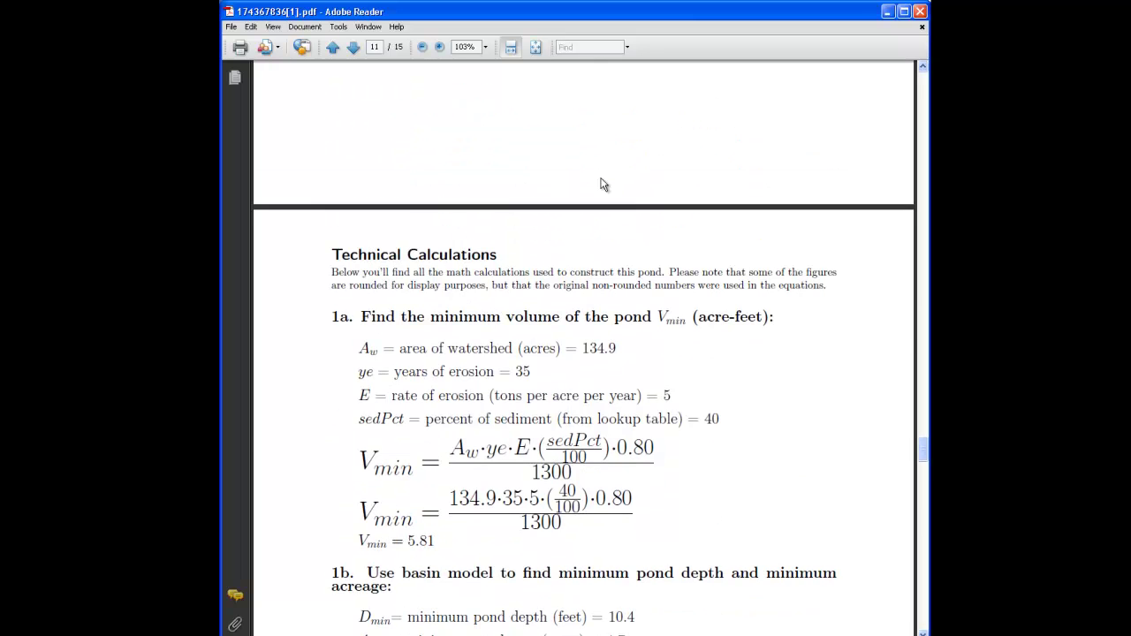
scroll(600, 184, "up", 5)
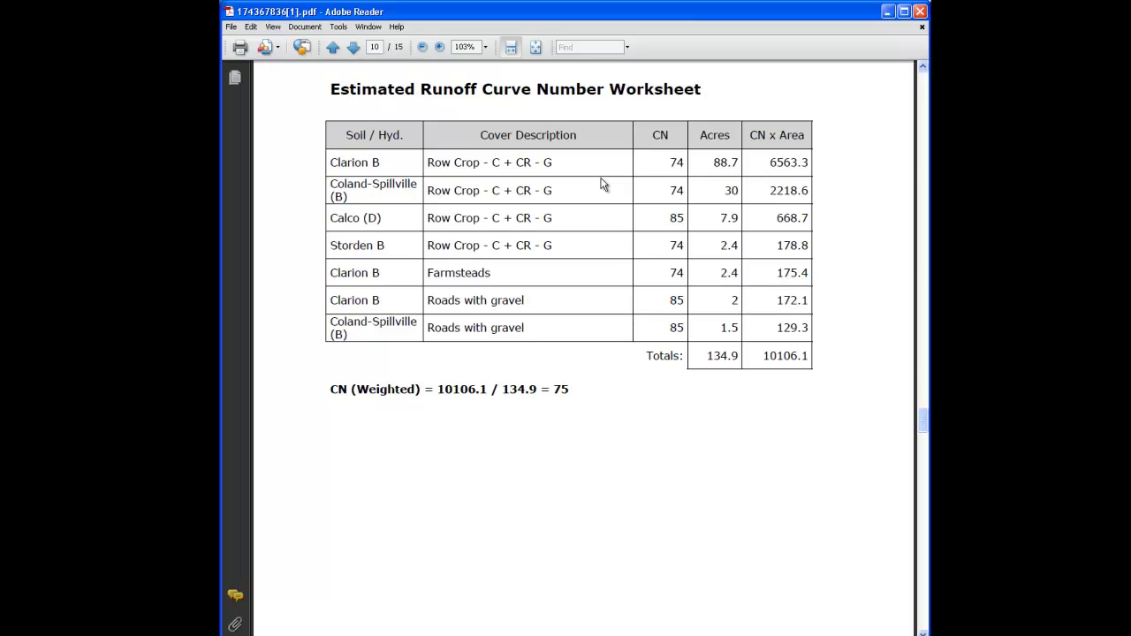
scroll(601, 184, "up", 15)
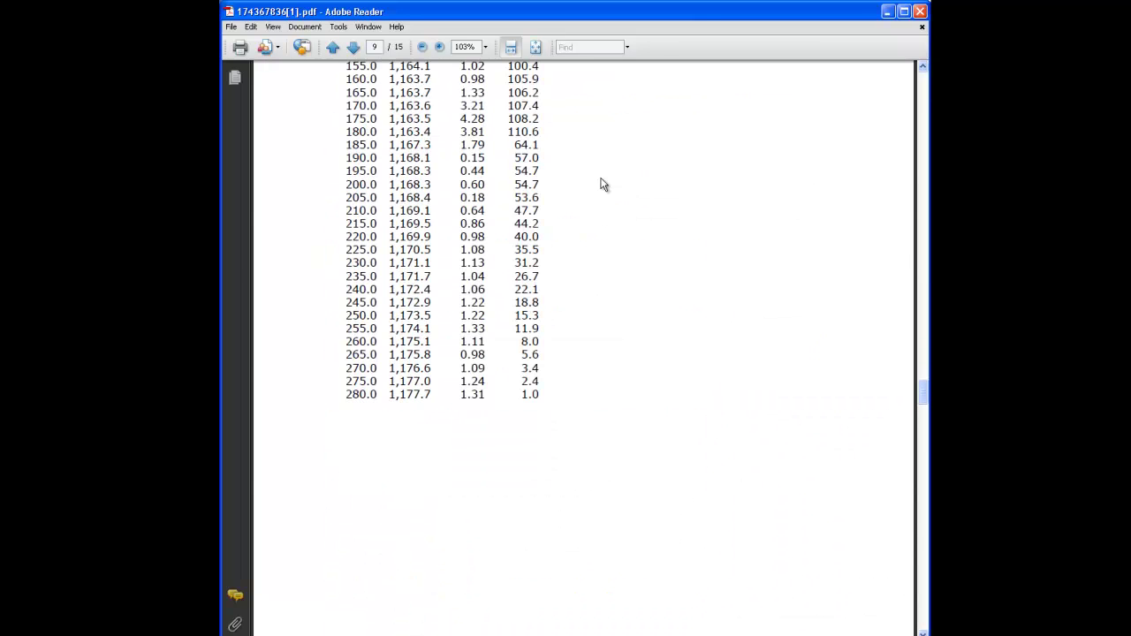
scroll(601, 184, "up", 3)
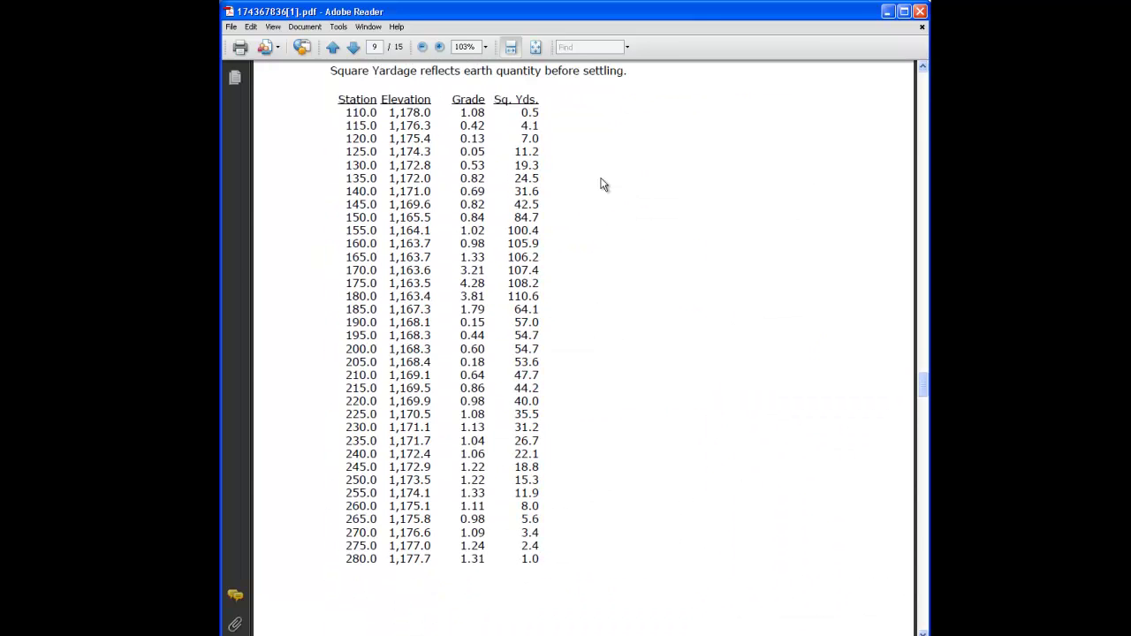